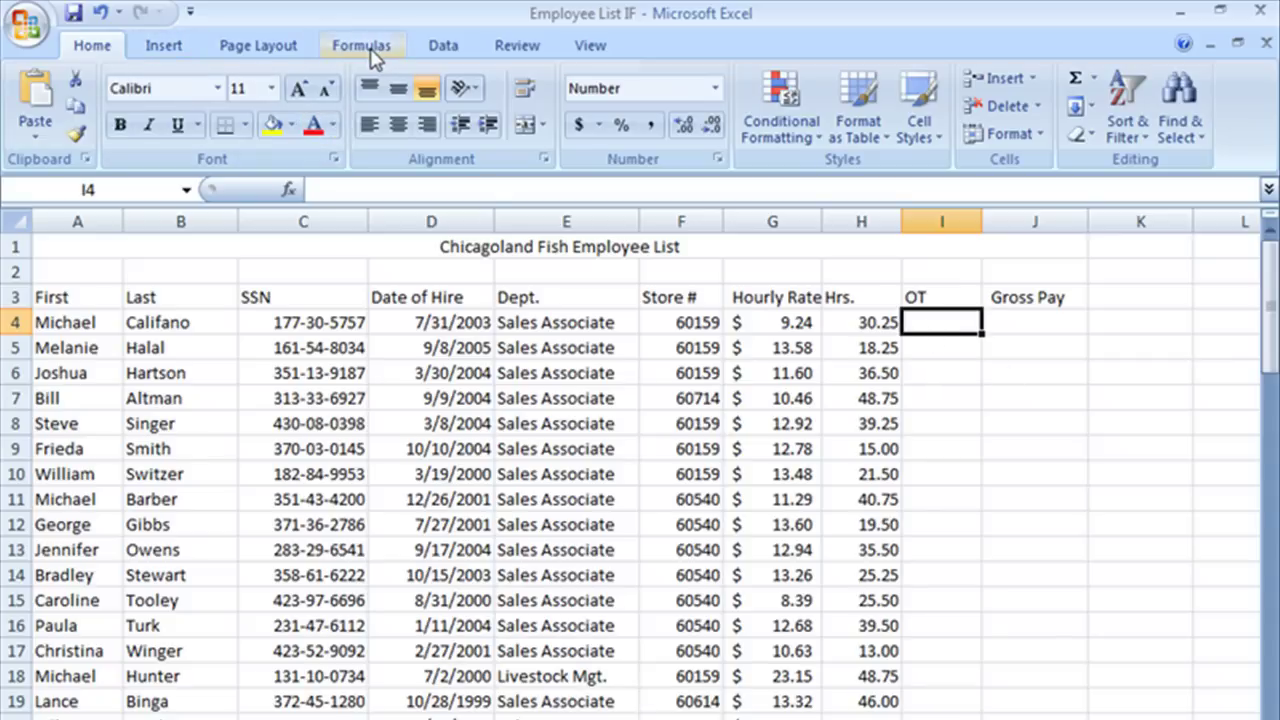
Insert an IF function in the first OT cell, I4, with the logical test H4>40.
left_click(373, 56)
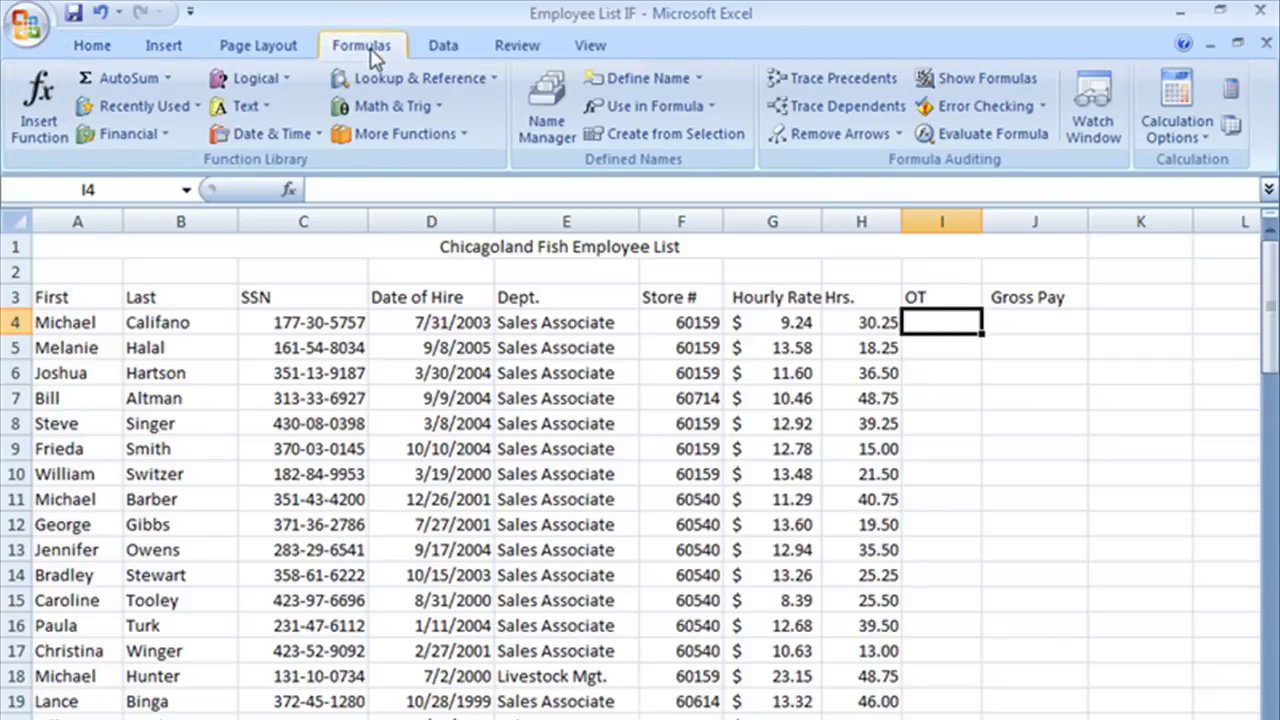
left_click(268, 82)
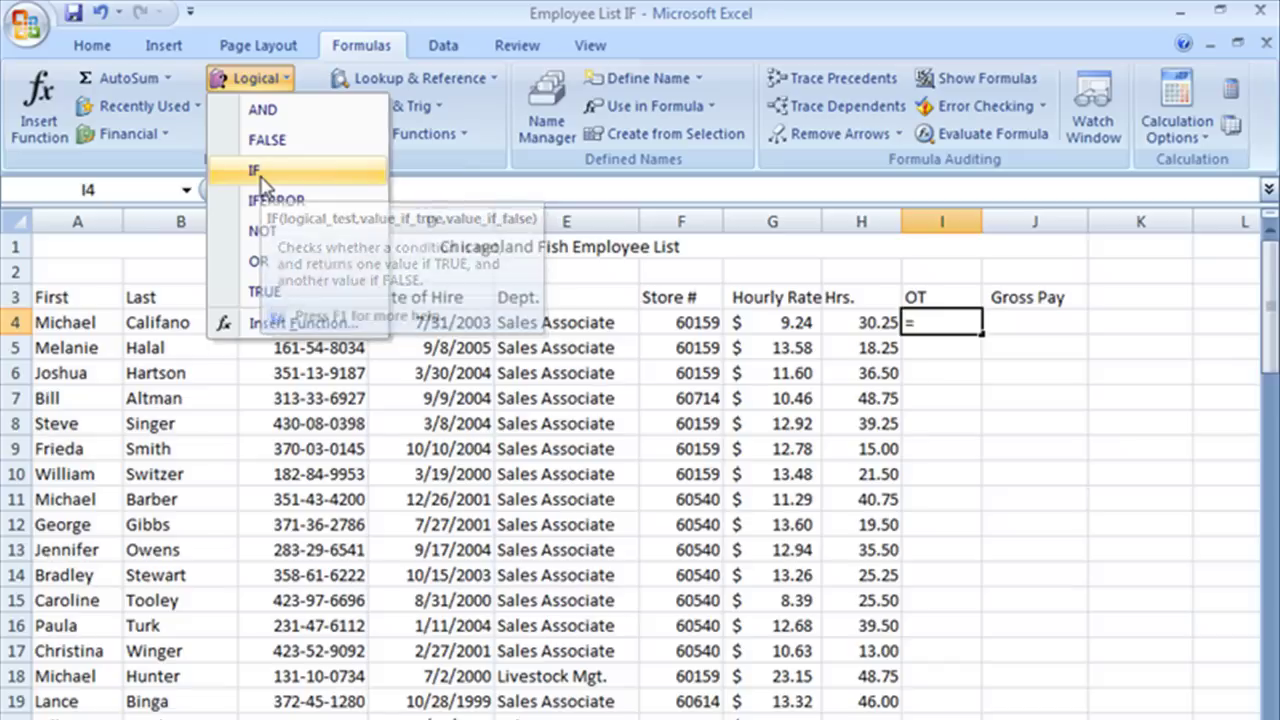
left_click(261, 176)
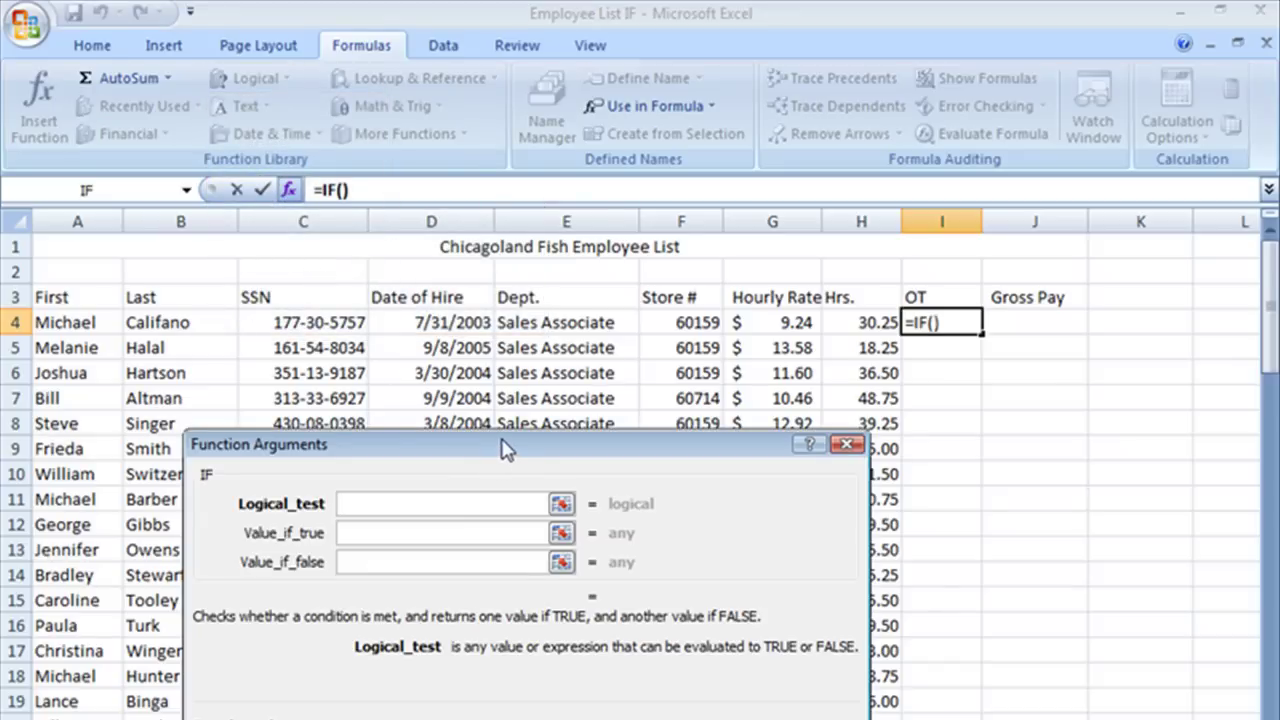
left_click_drag(506, 449, 534, 379)
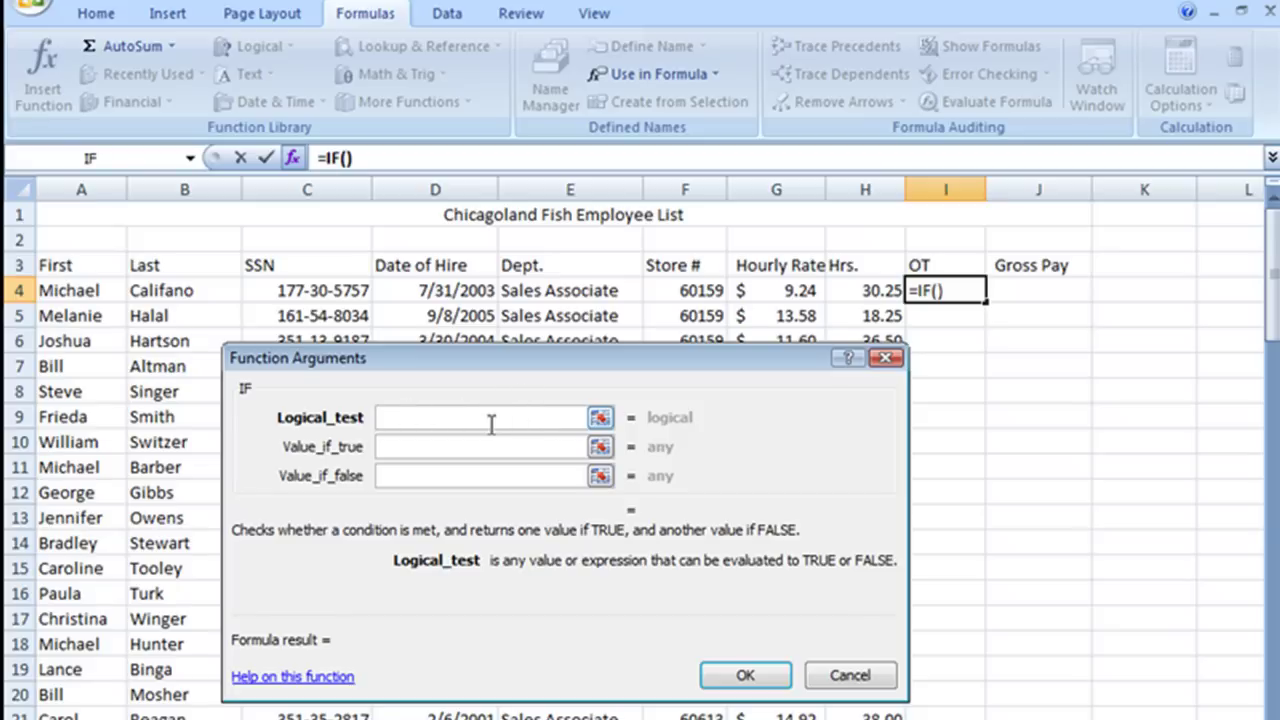
left_click(868, 290)
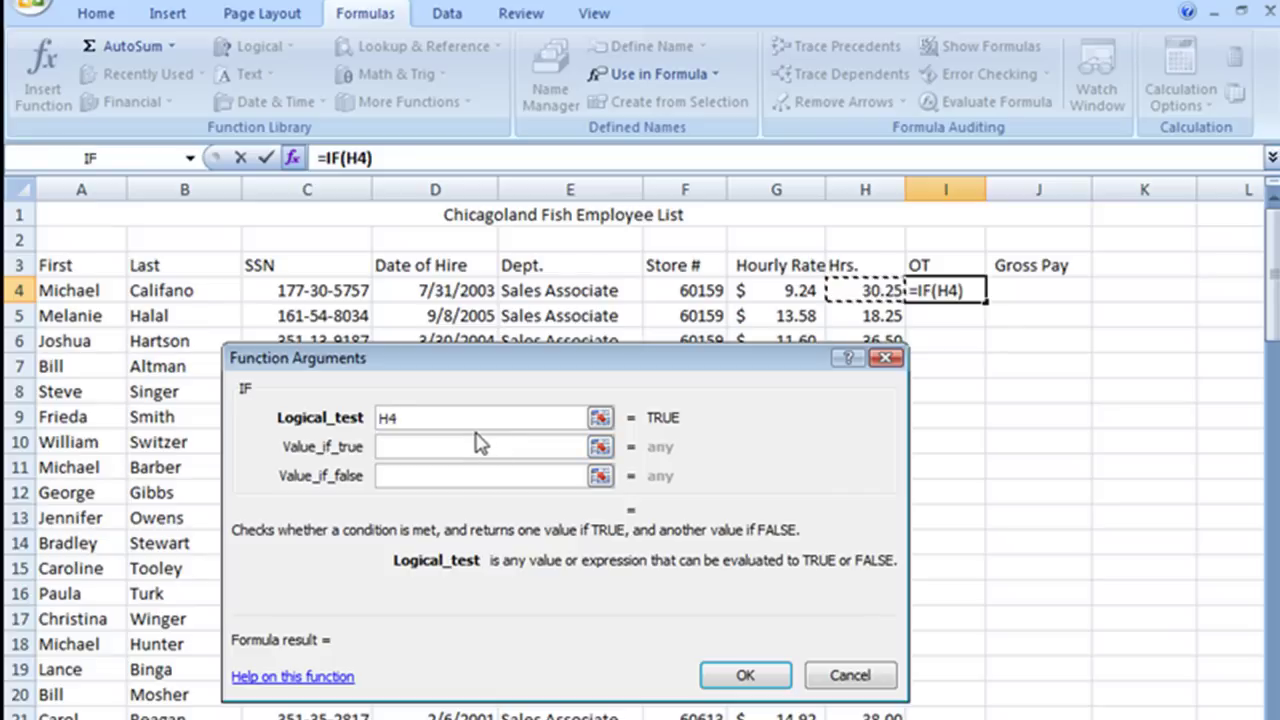
type(">")
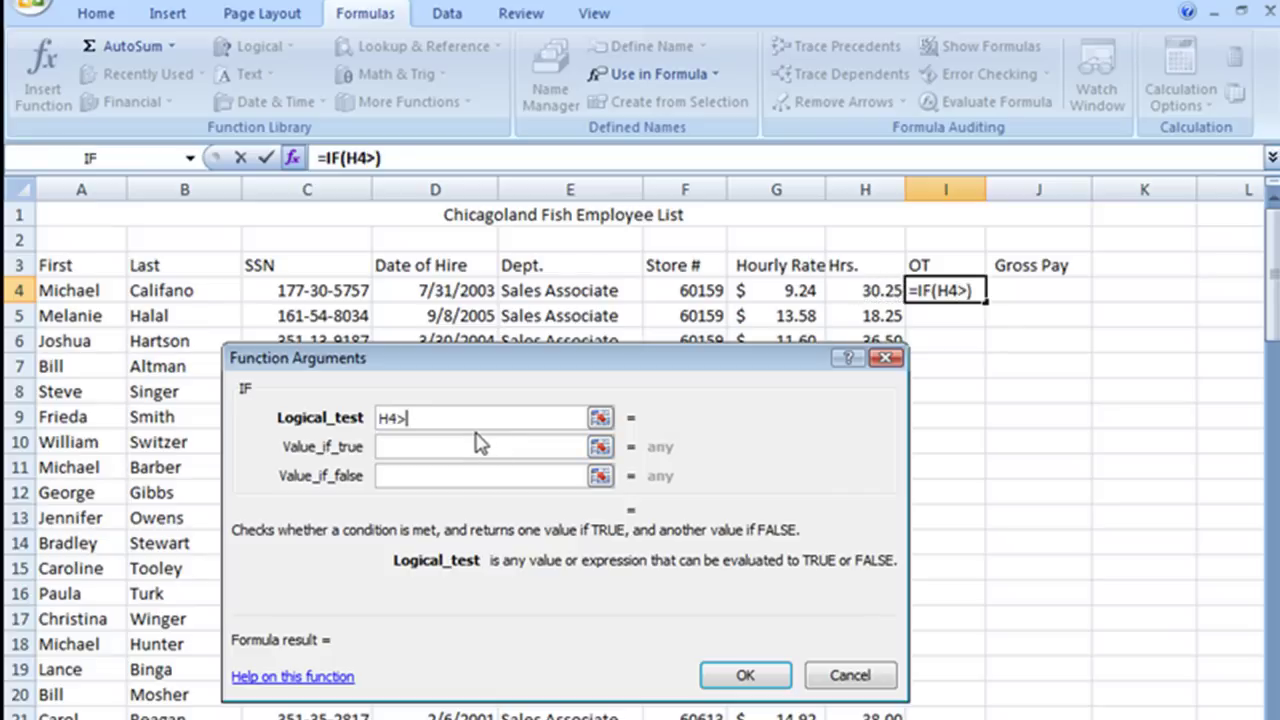
type("40")
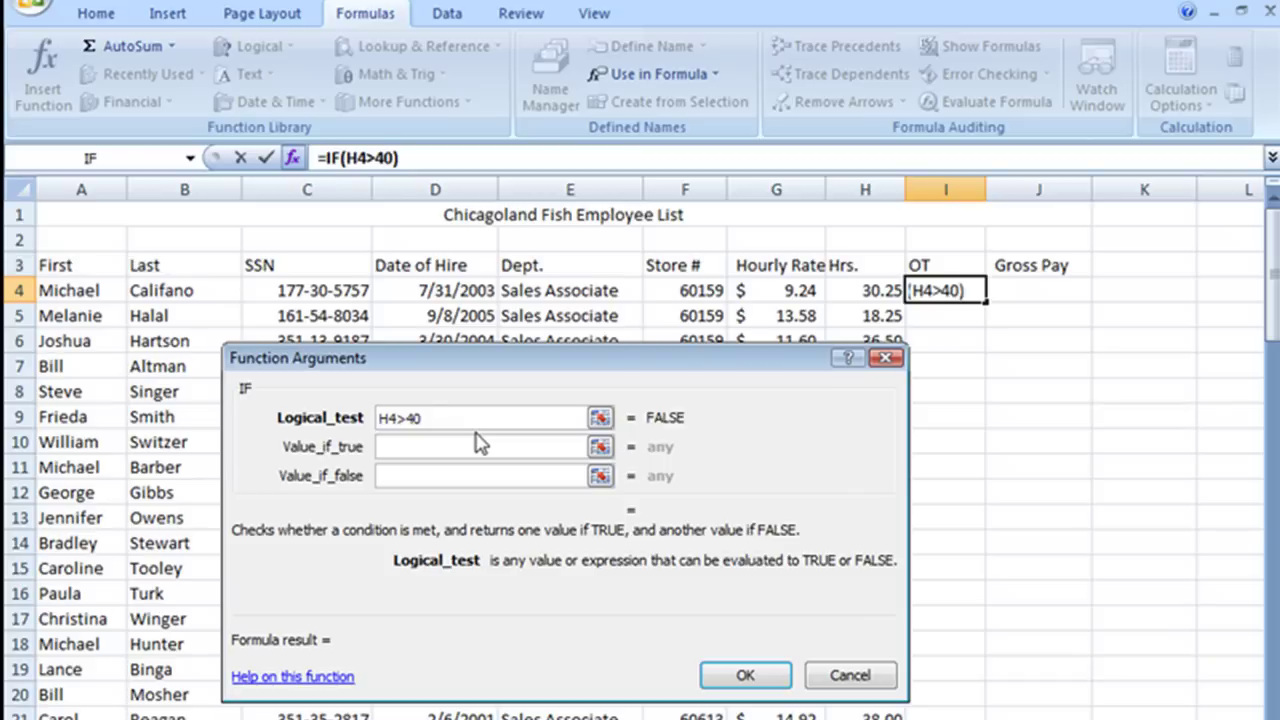
Complete the IF function in I4 with H4-40 as the value if true and 0 as the value if false.
left_click(454, 447)
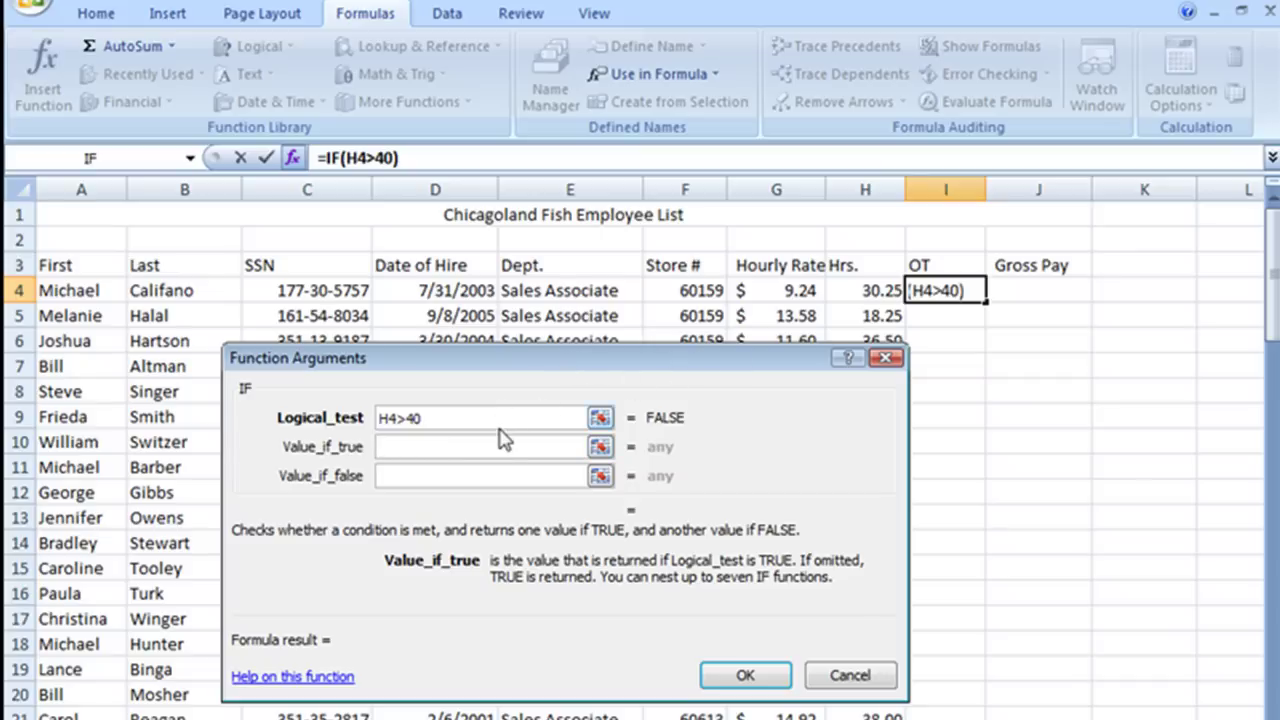
type("H4-")
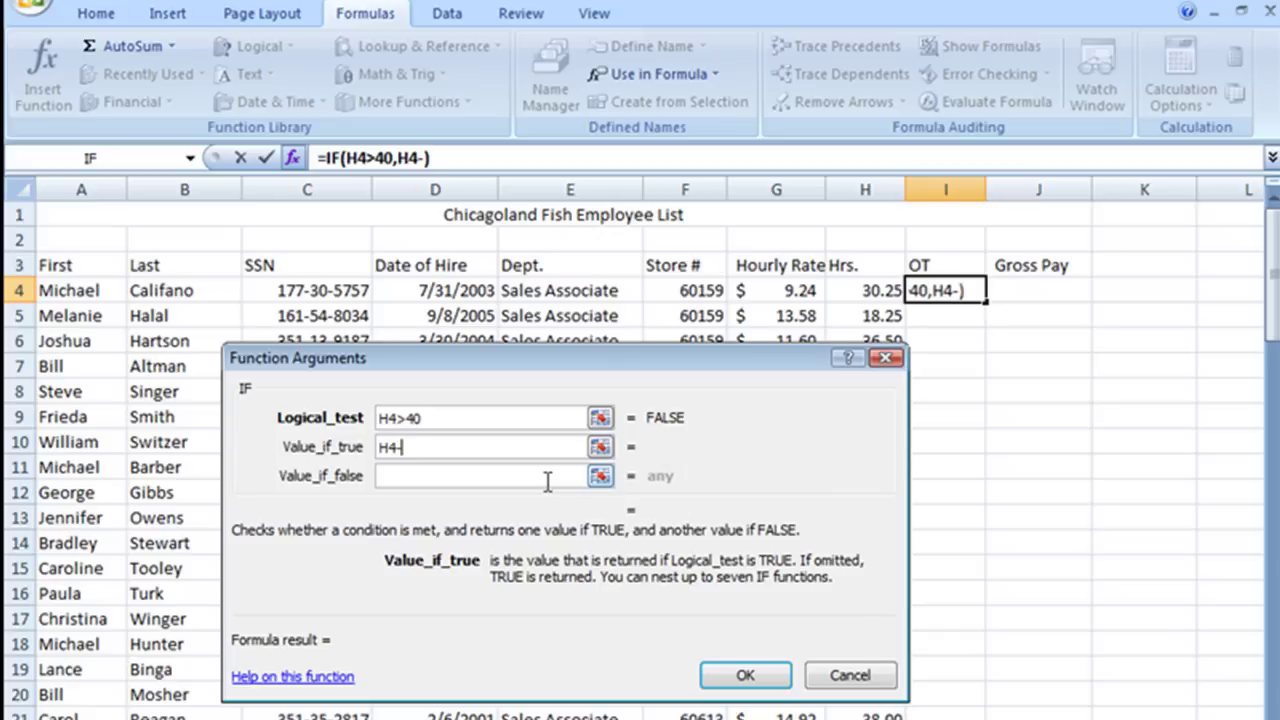
type("40")
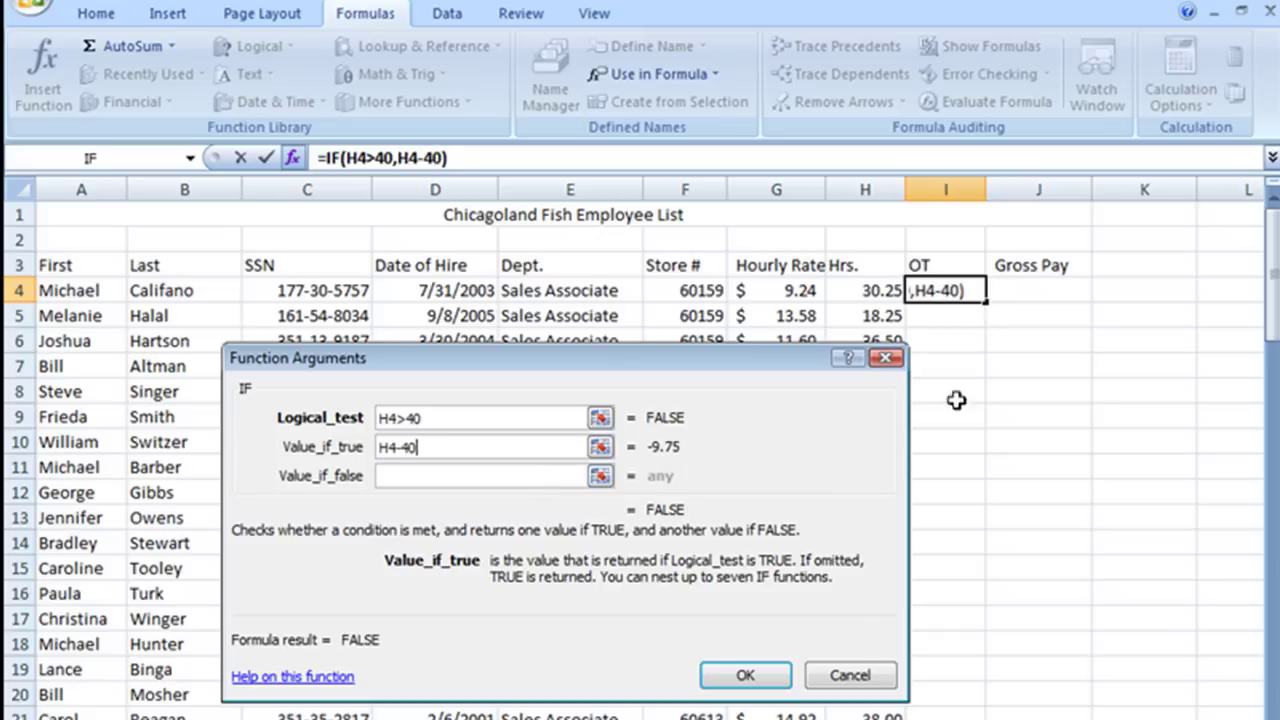
left_click_drag(840, 357, 888, 464)
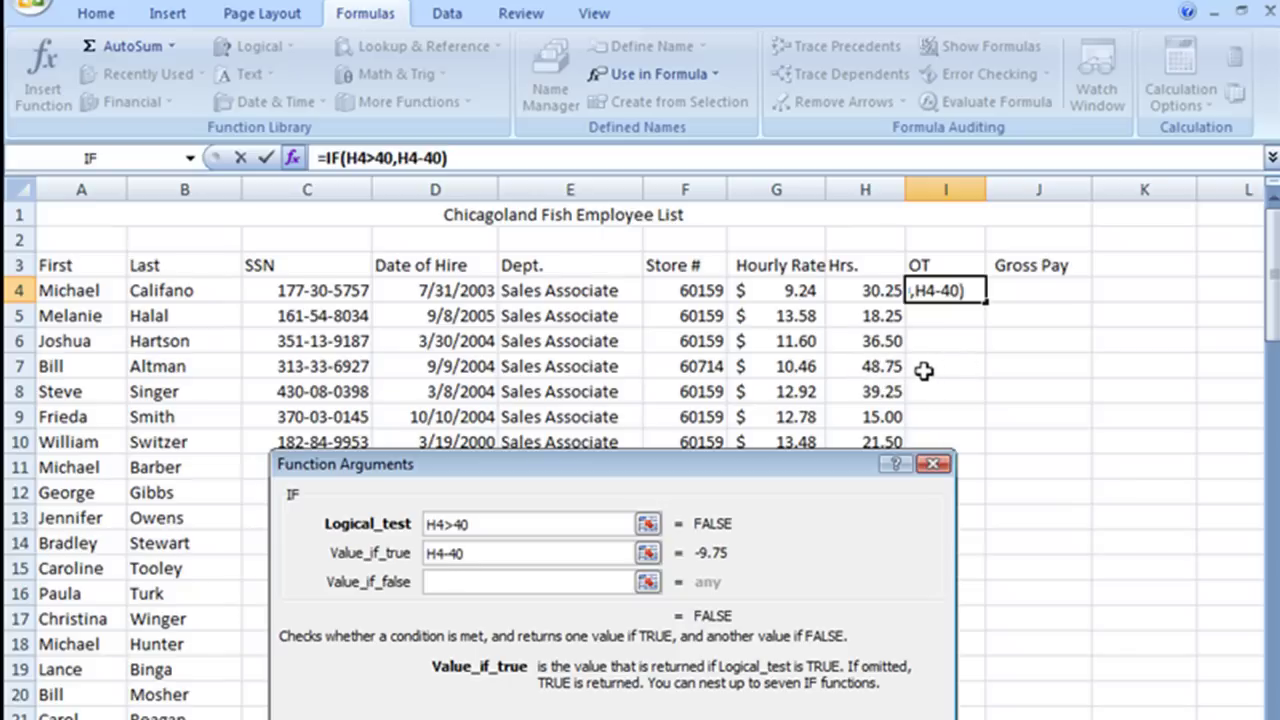
left_click(489, 583)
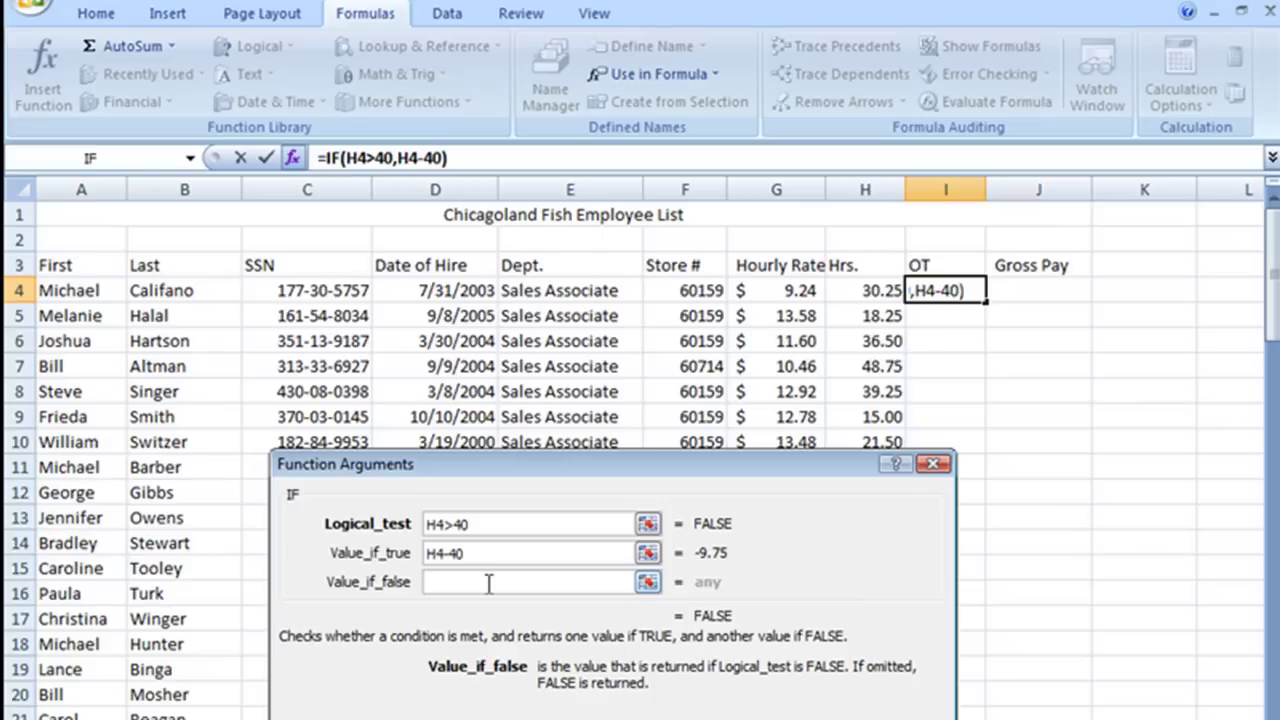
type("0")
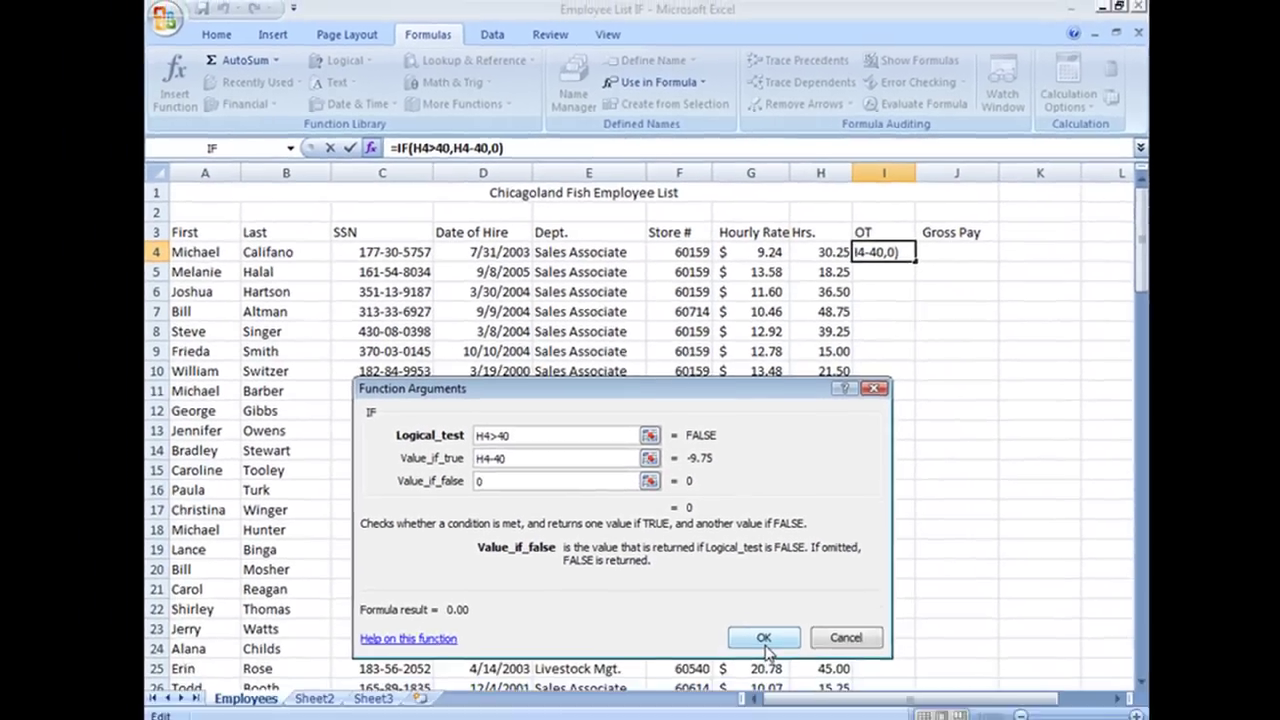
left_click(763, 634)
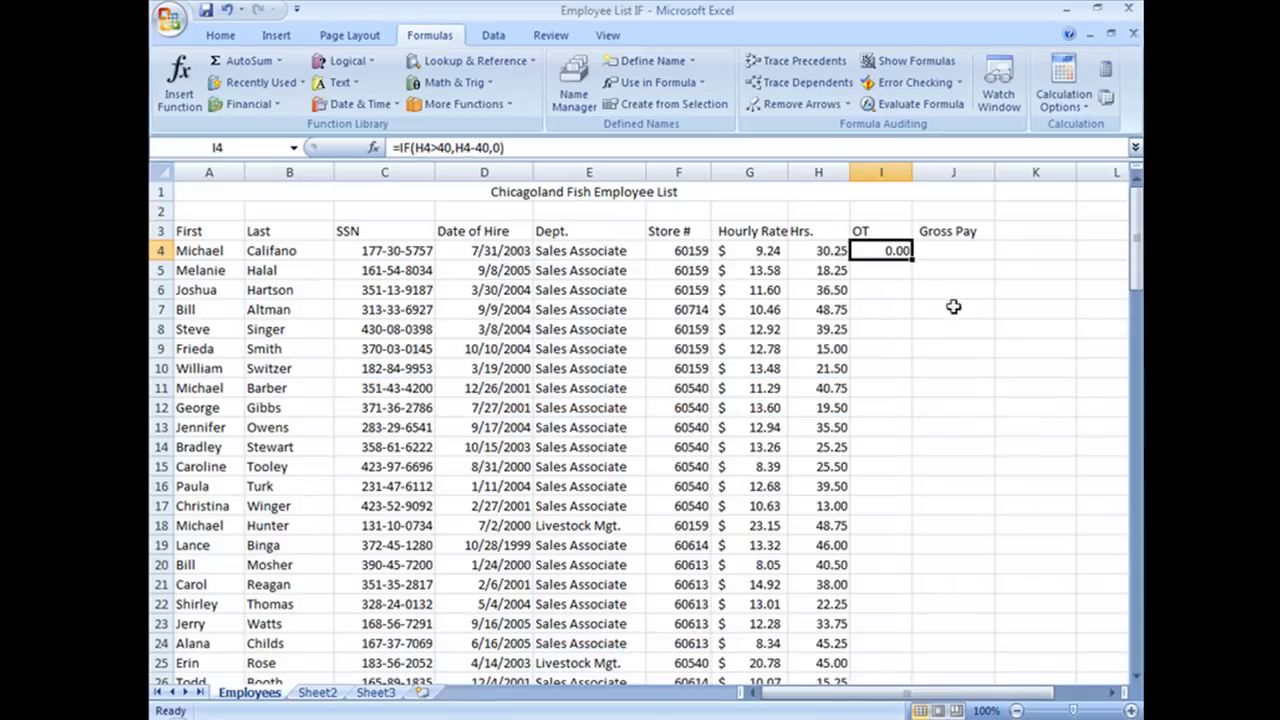
Copy the overtime formula from I4 down the OT column for all employees and check the rows to the end of the list.
left_click(835, 251)
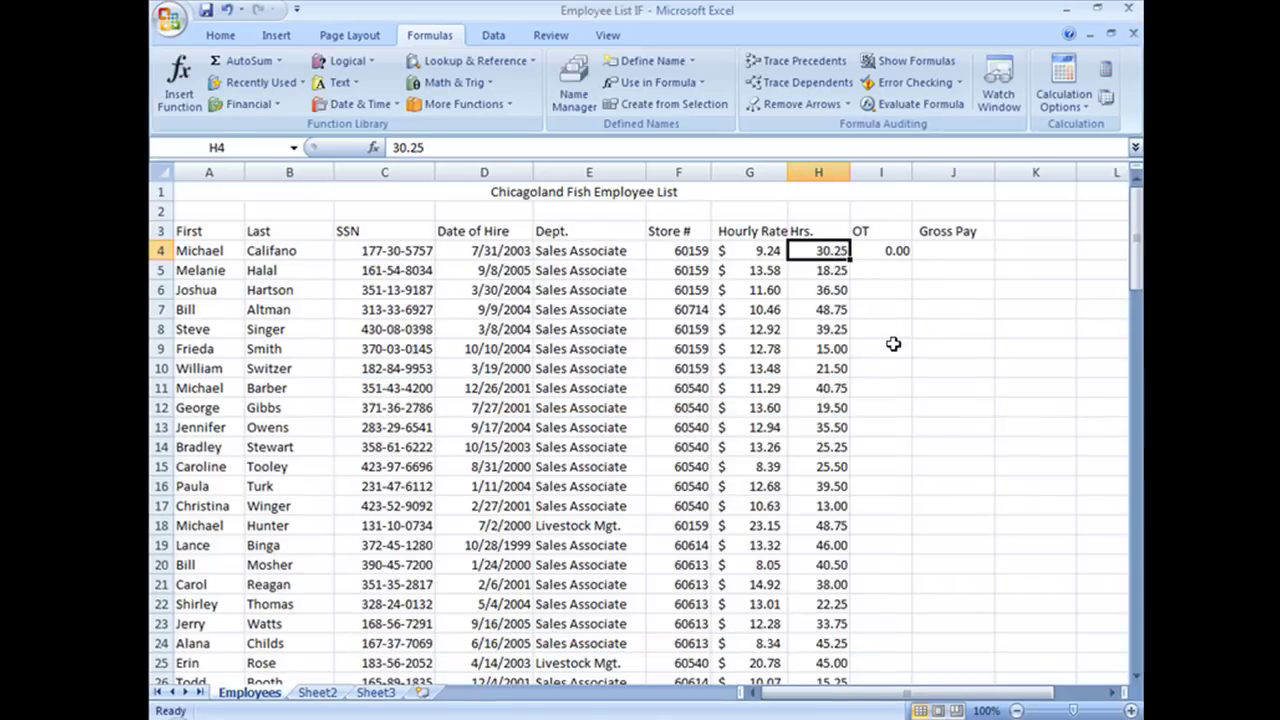
left_click(899, 253)
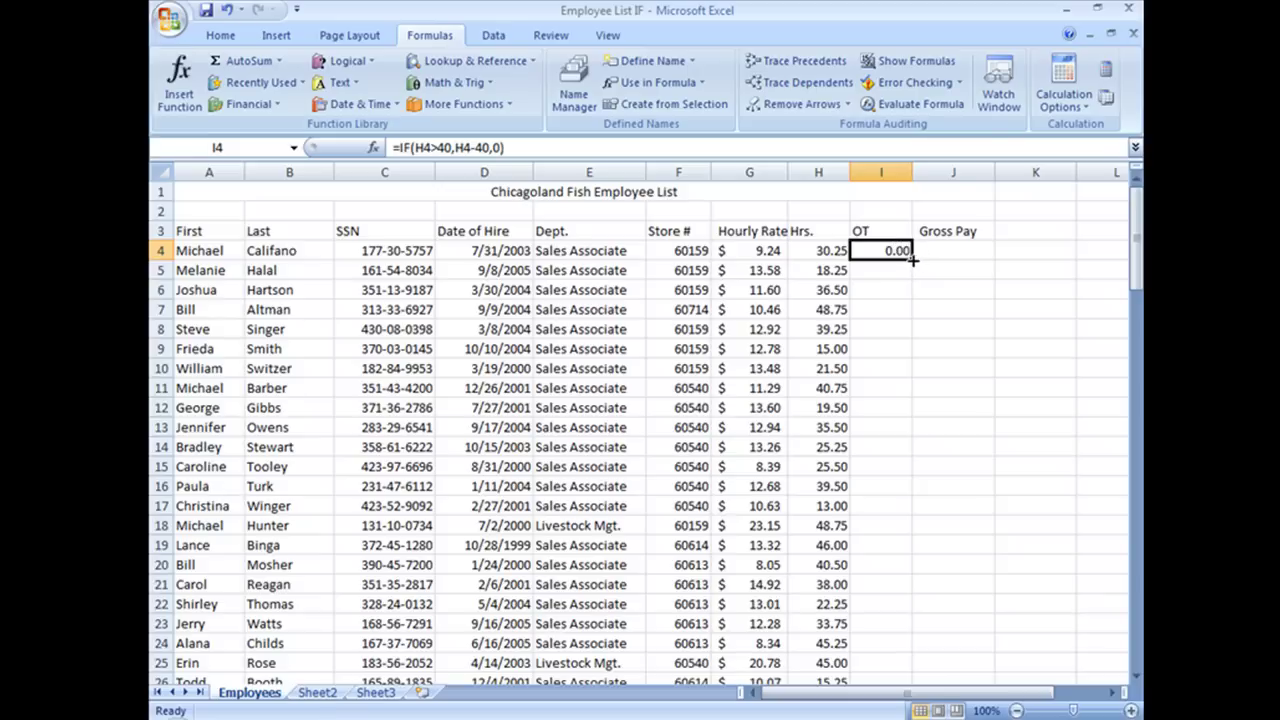
double_click(912, 260)
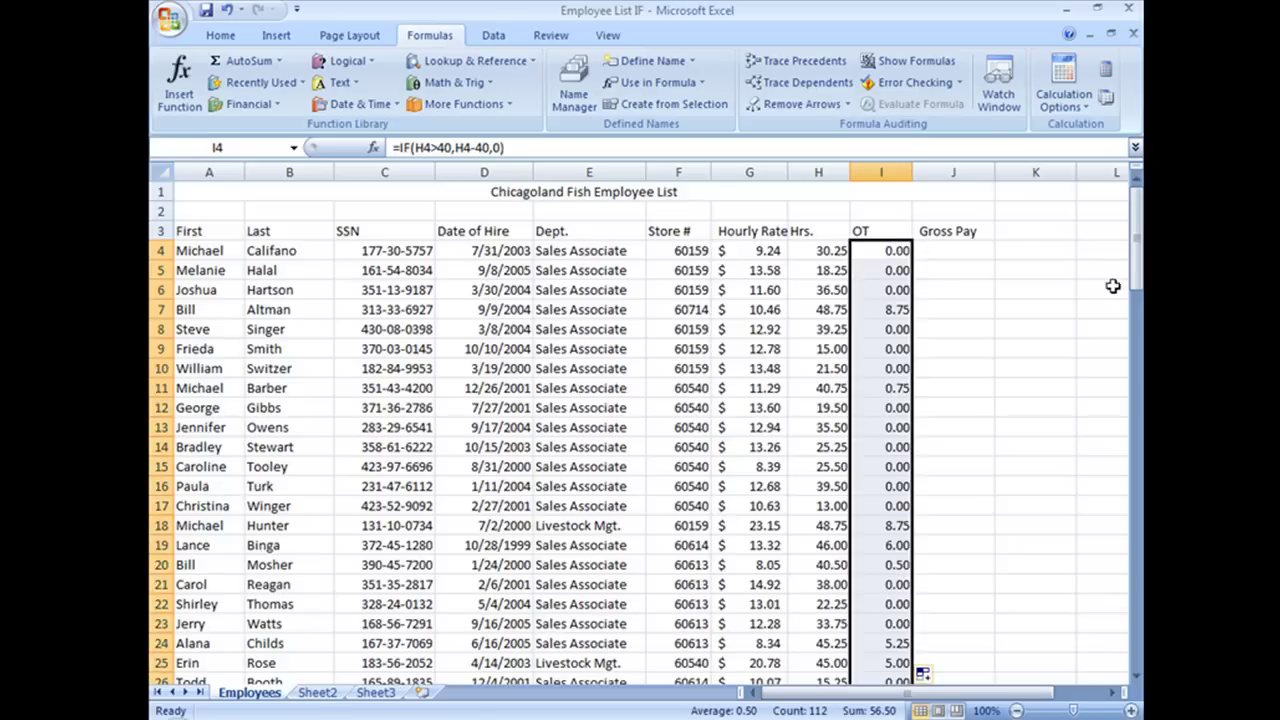
left_click_drag(1140, 287, 1139, 303)
left_click(1030, 368)
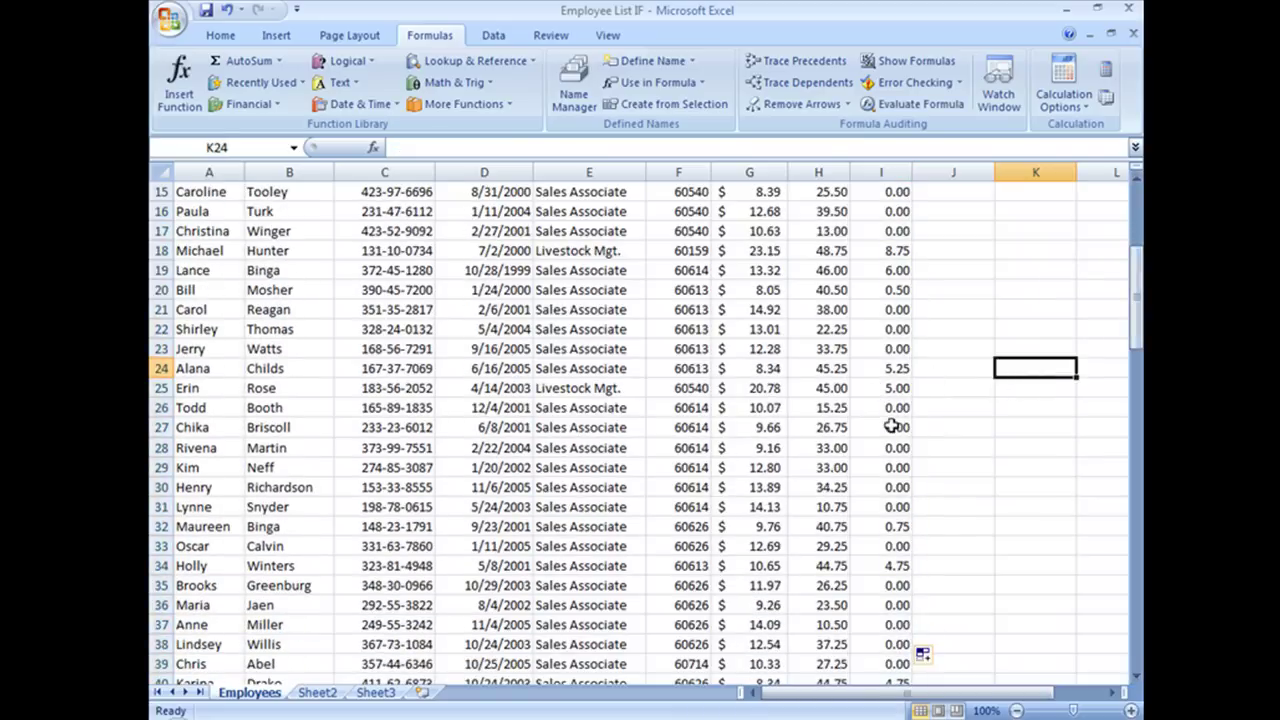
scroll(891, 423, "down", 3)
scroll(910, 572, "down", 7)
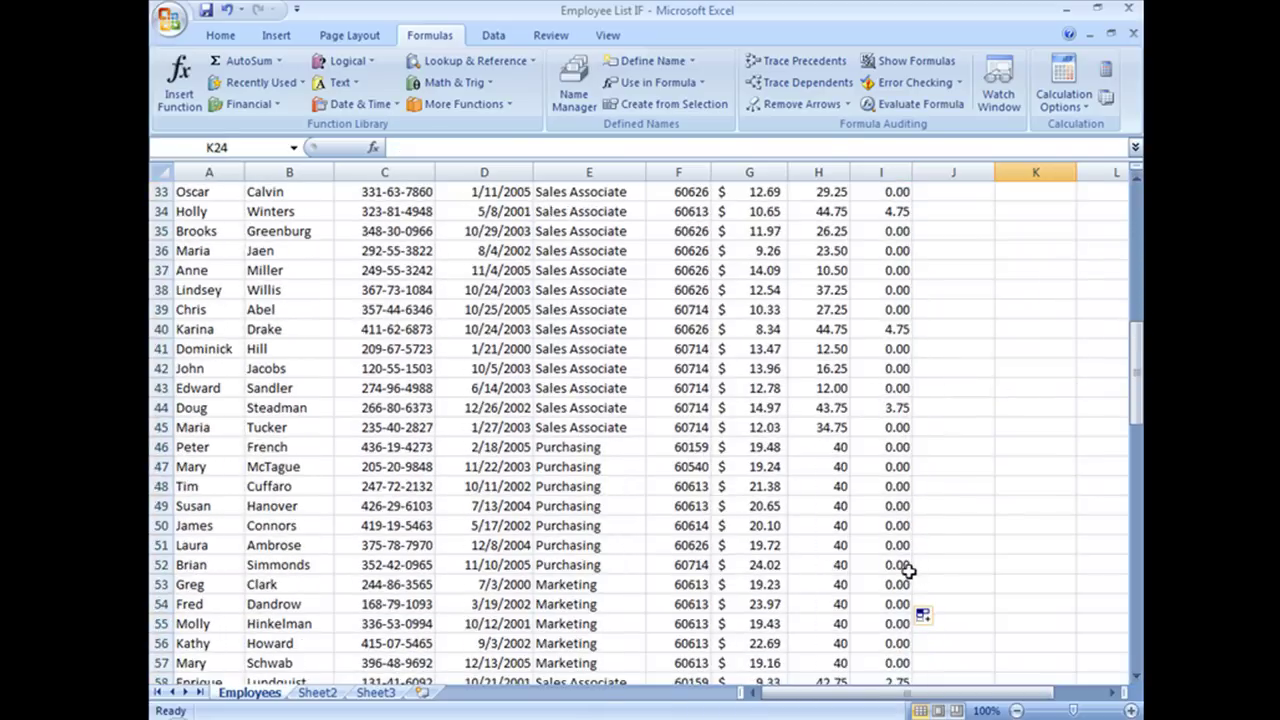
scroll(908, 569, "down", 19)
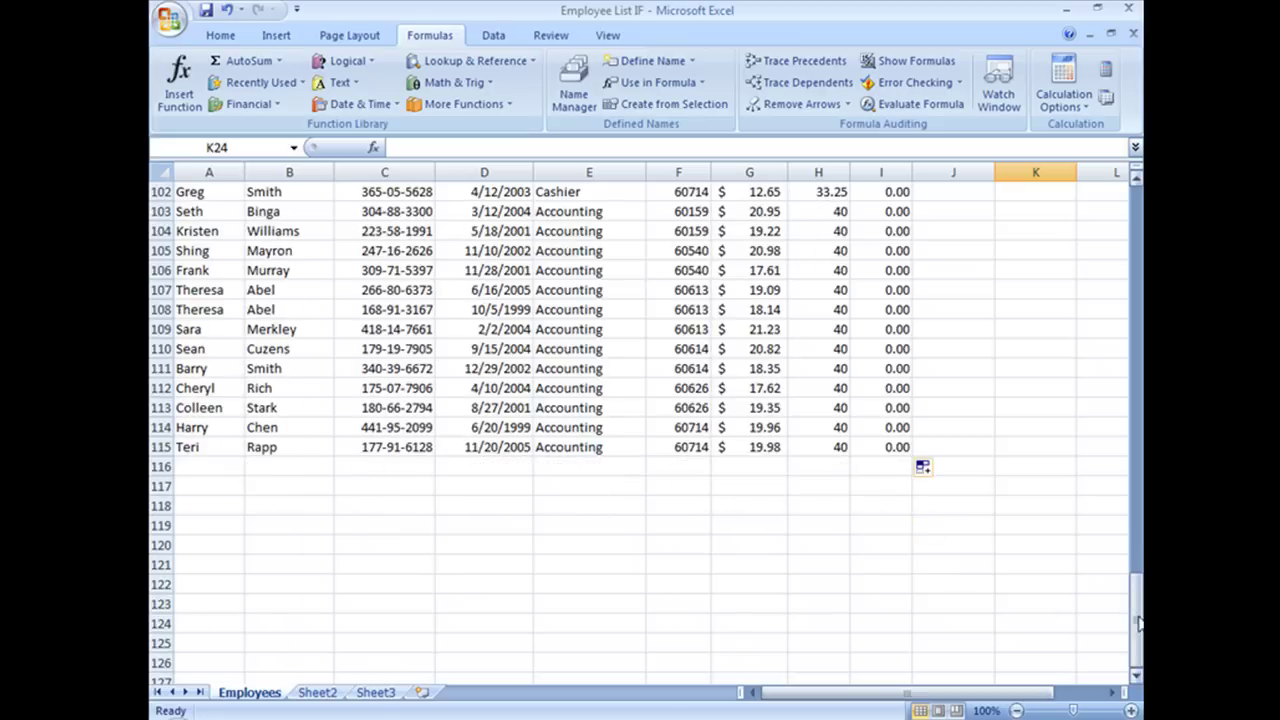
left_click_drag(1136, 618, 1136, 240)
Insert an IF function from the Logical category in the first Gross Pay cell, J4.
left_click(950, 252)
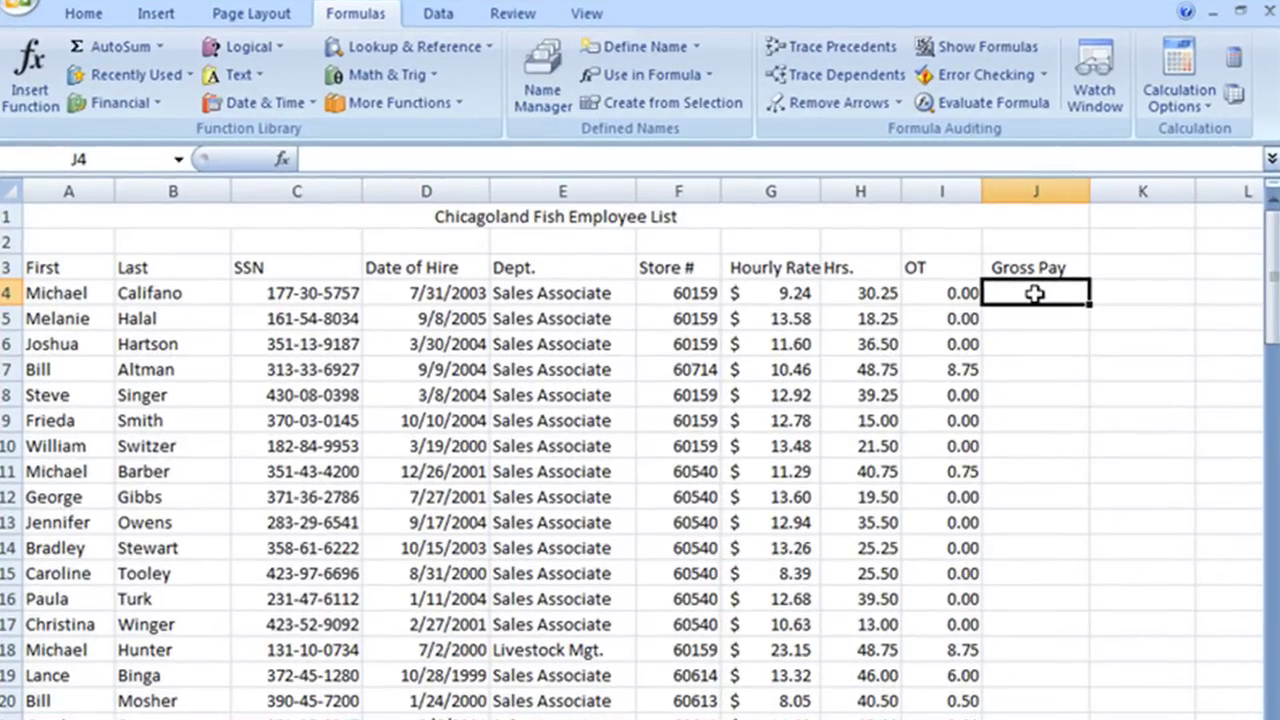
left_click(18, 85)
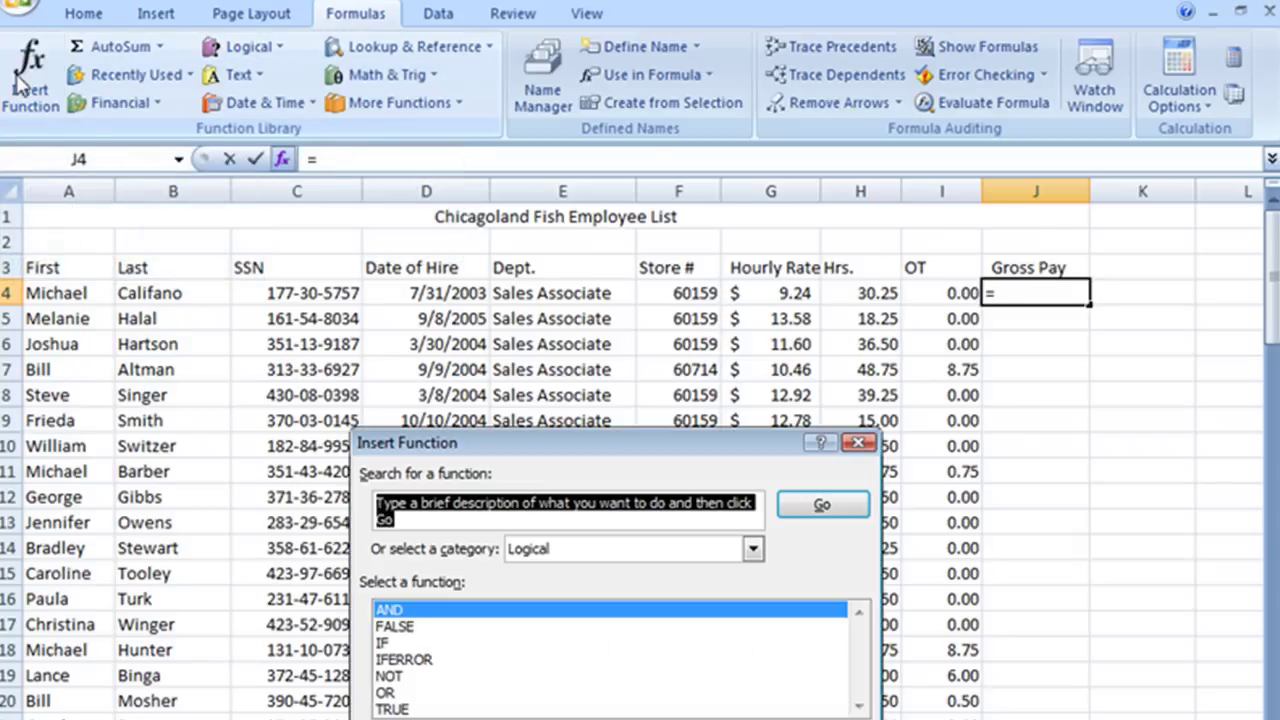
left_click_drag(623, 449, 586, 249)
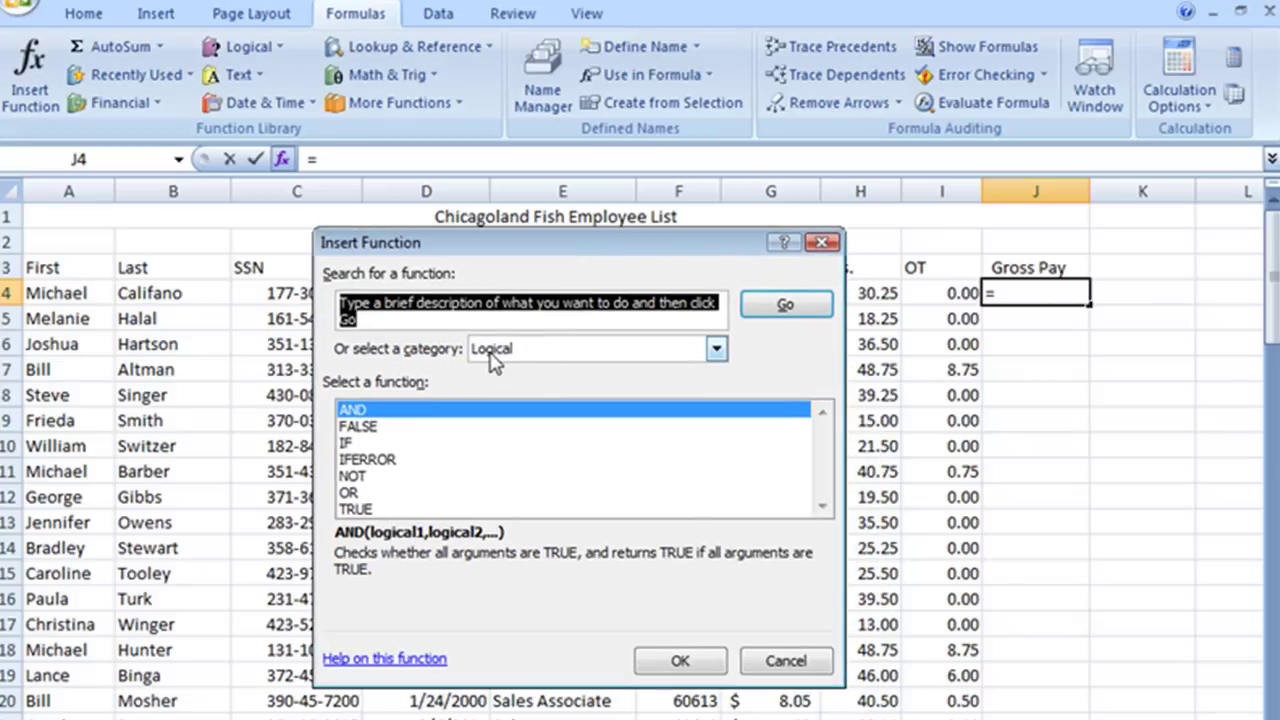
left_click(716, 348)
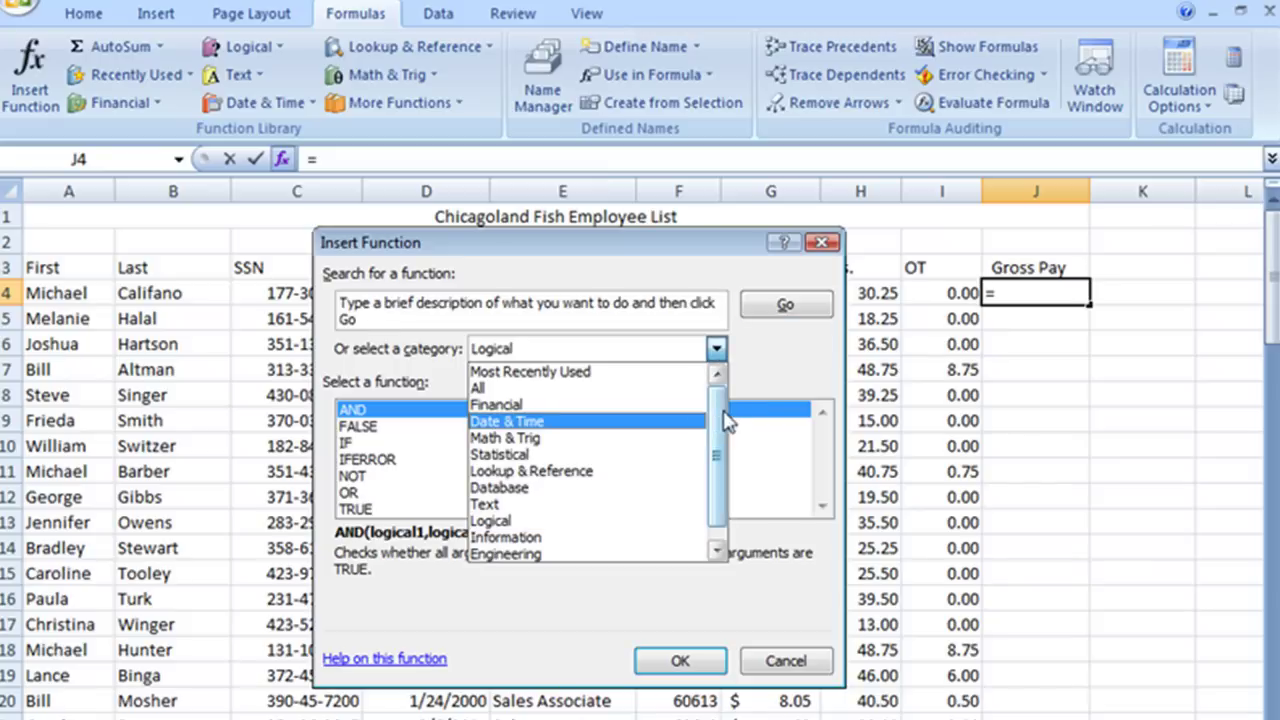
mouse_move(724, 420)
left_mouse_down()
mouse_move(720, 486)
mouse_move(727, 400)
left_mouse_up()
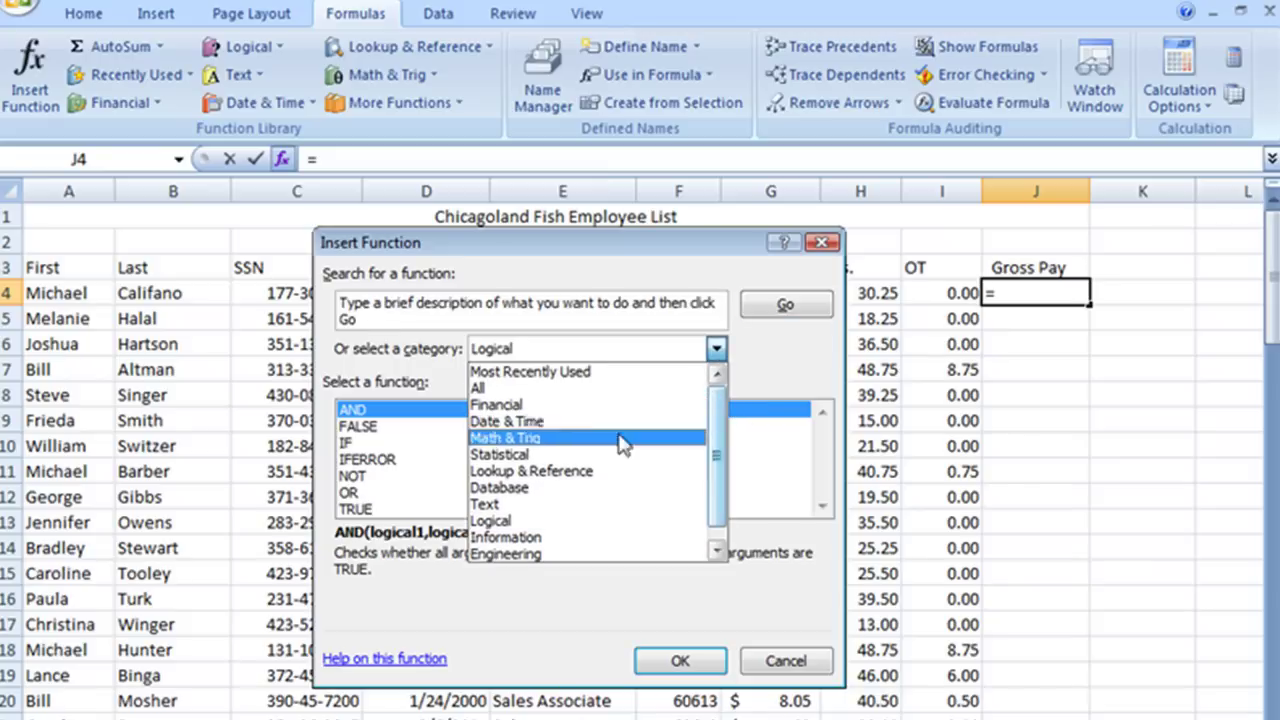
left_click(507, 524)
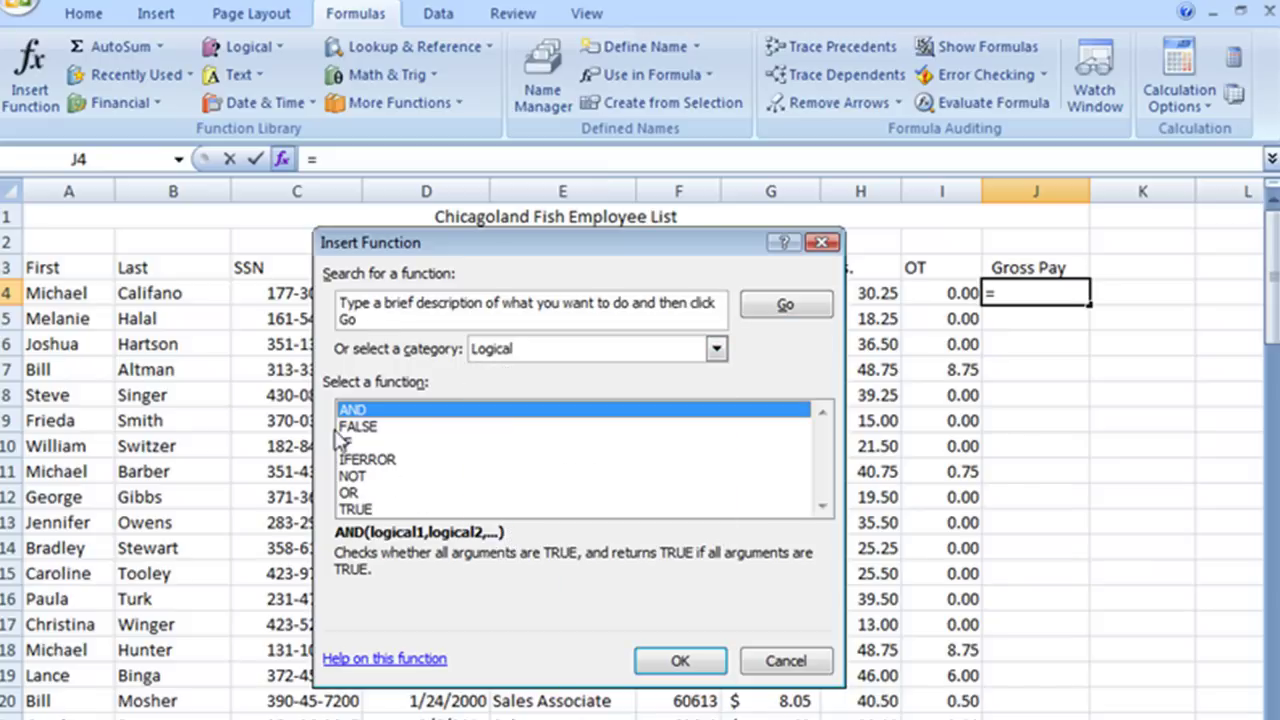
left_click(346, 443)
left_click(719, 668)
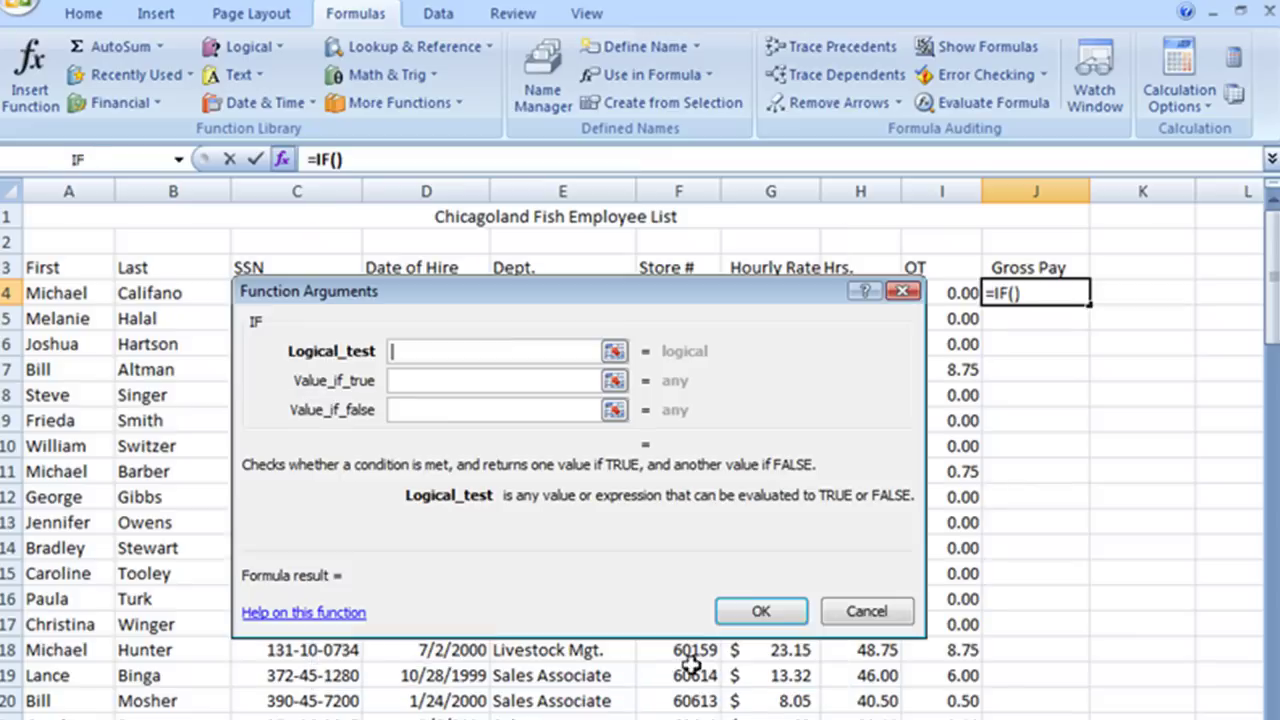
Set the logical test of the Gross Pay IF function to I4>0, keeping the row 4 cells uncovered.
left_click_drag(770, 297, 838, 430)
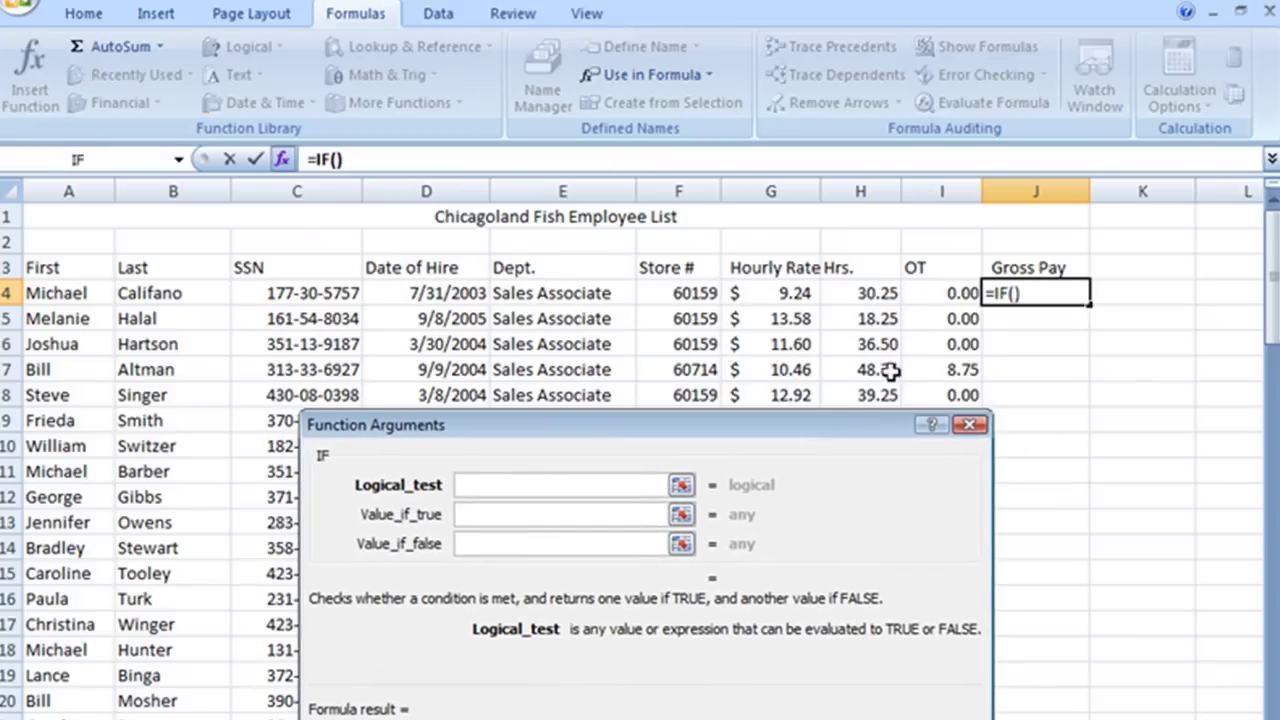
left_click(930, 294)
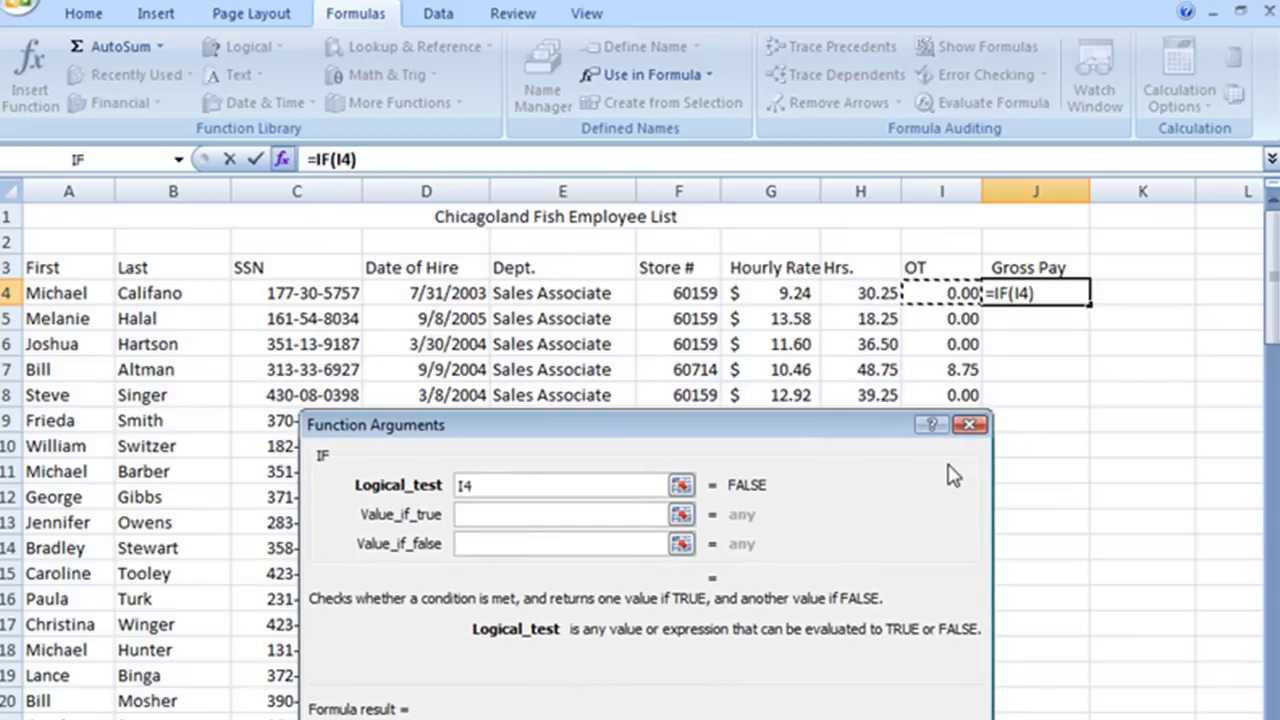
type(">")
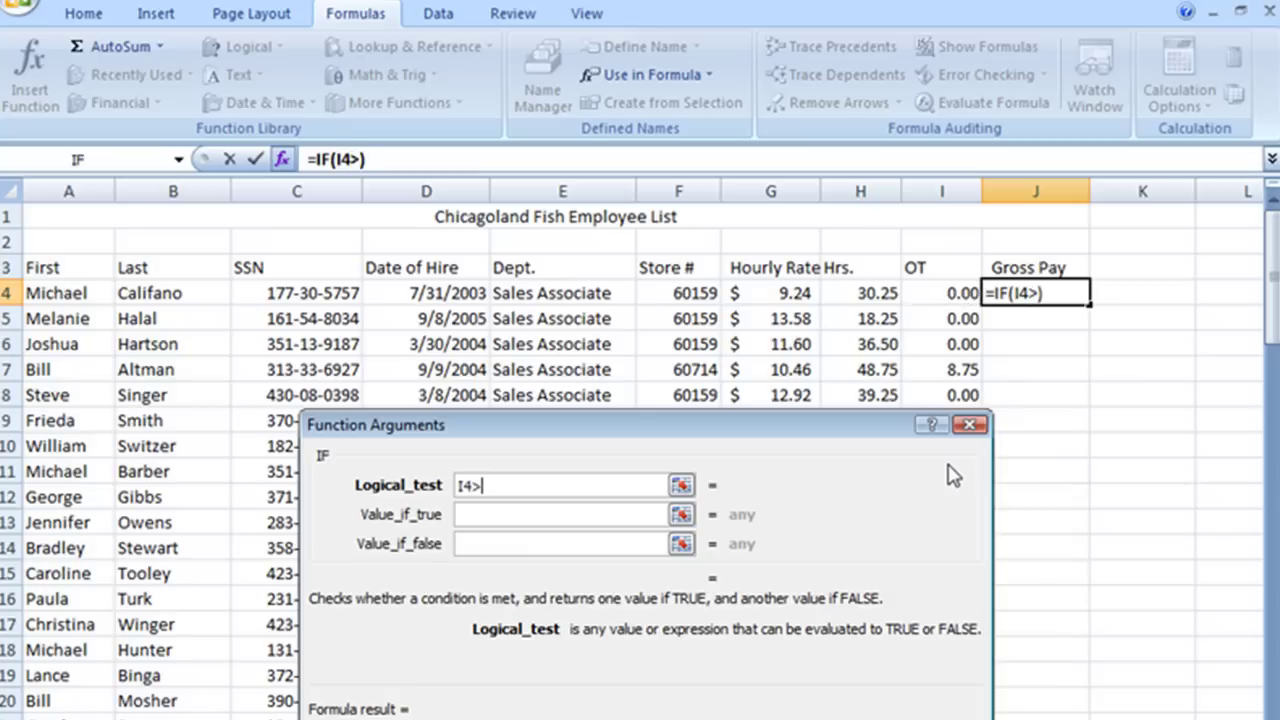
type("0")
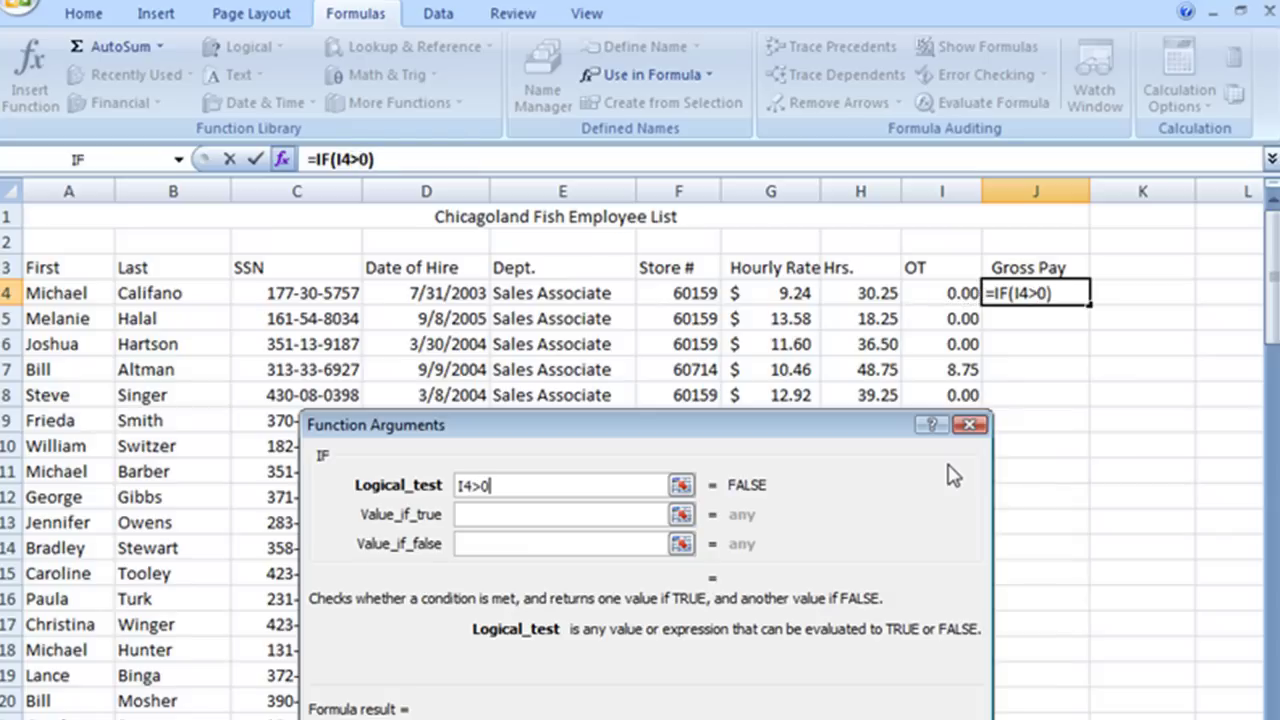
Set the value if true of the Gross Pay IF function in J4 to I4*G4*1.5+H4*G4.
left_click(555, 514)
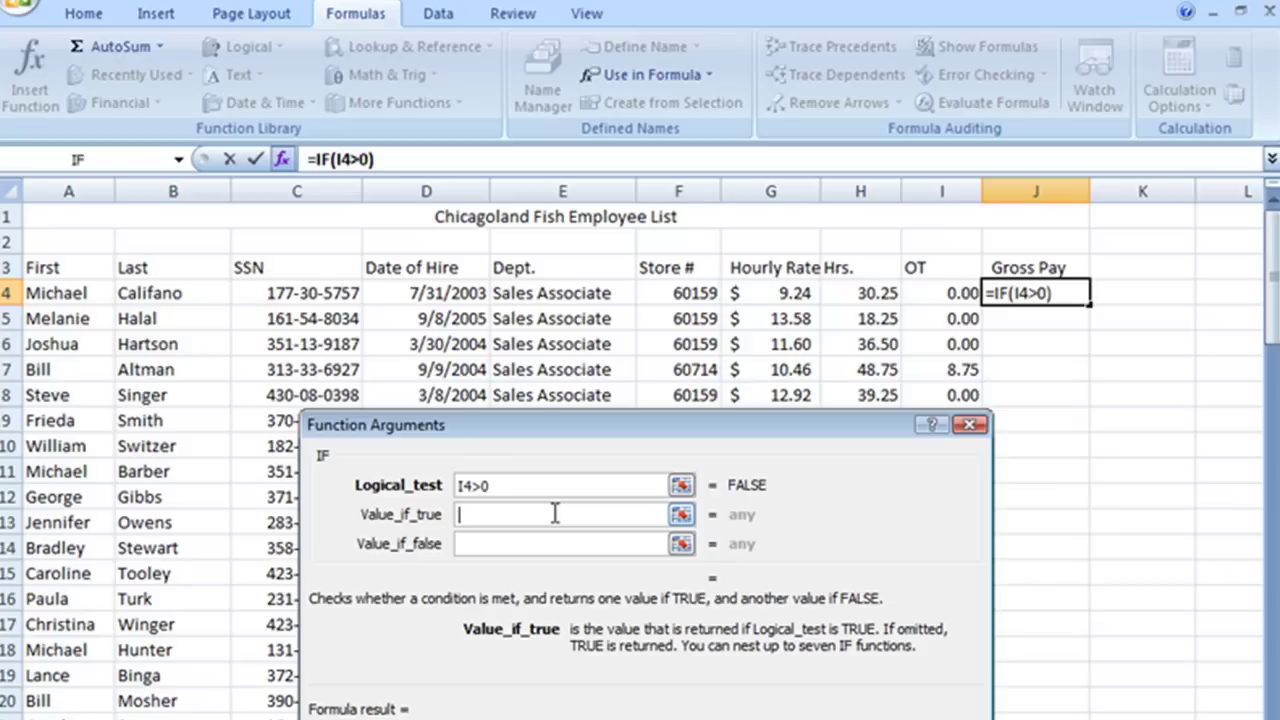
type("I4")
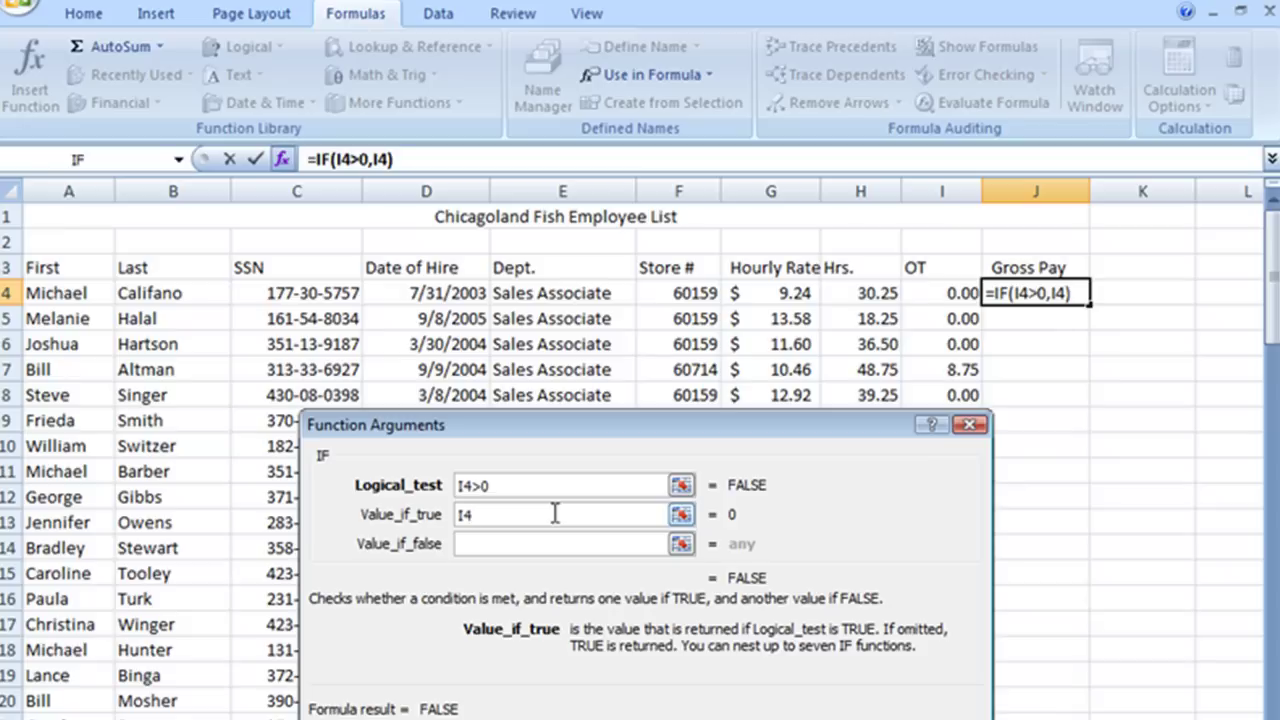
type("*")
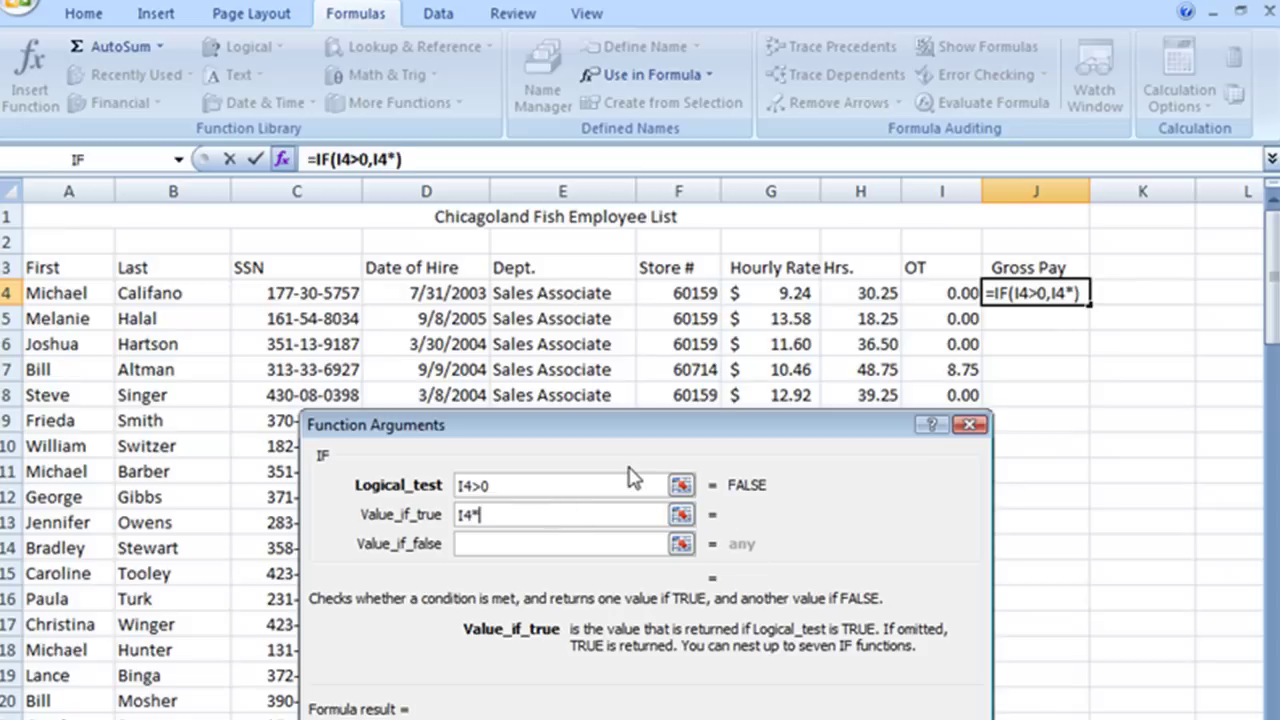
left_click(772, 292)
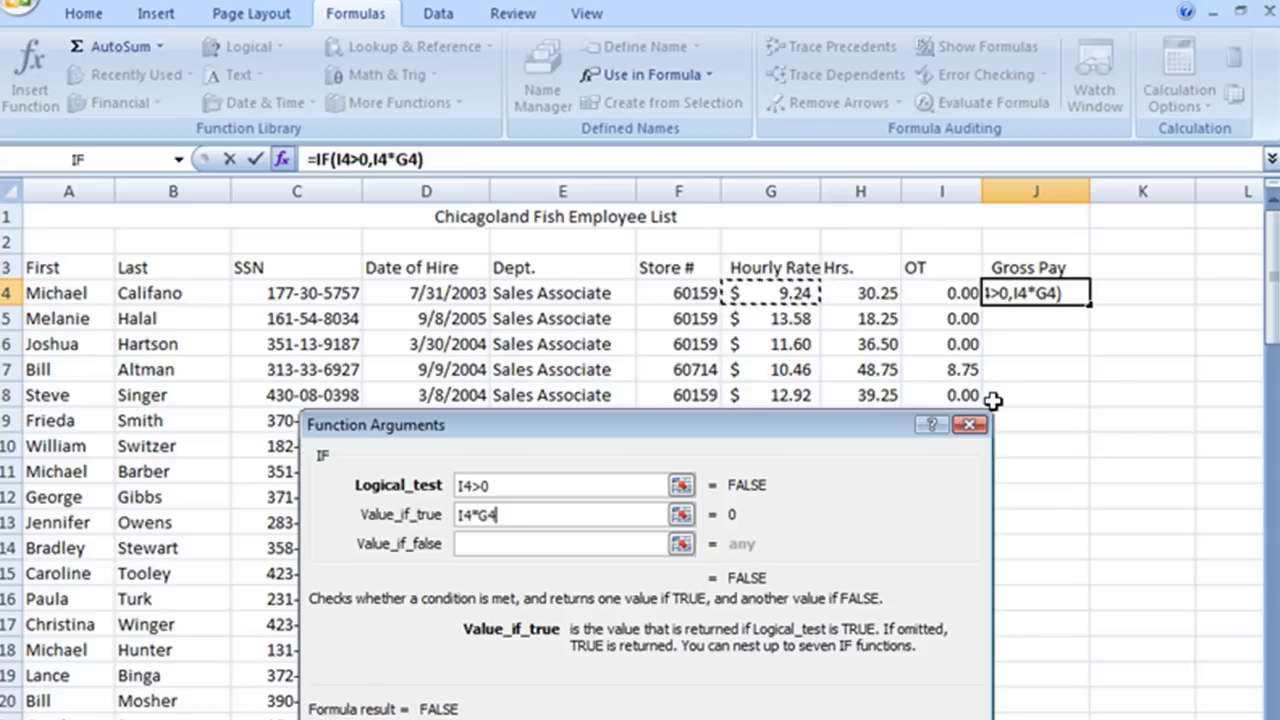
type("*")
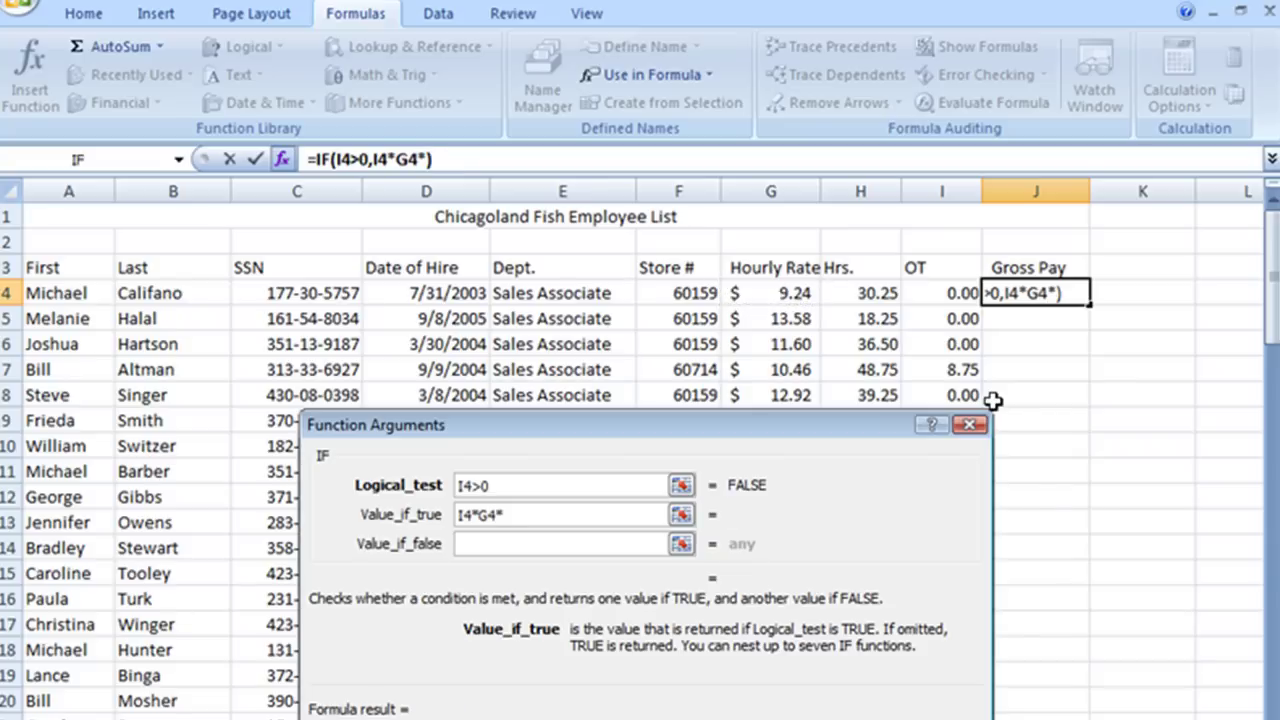
type("1.5")
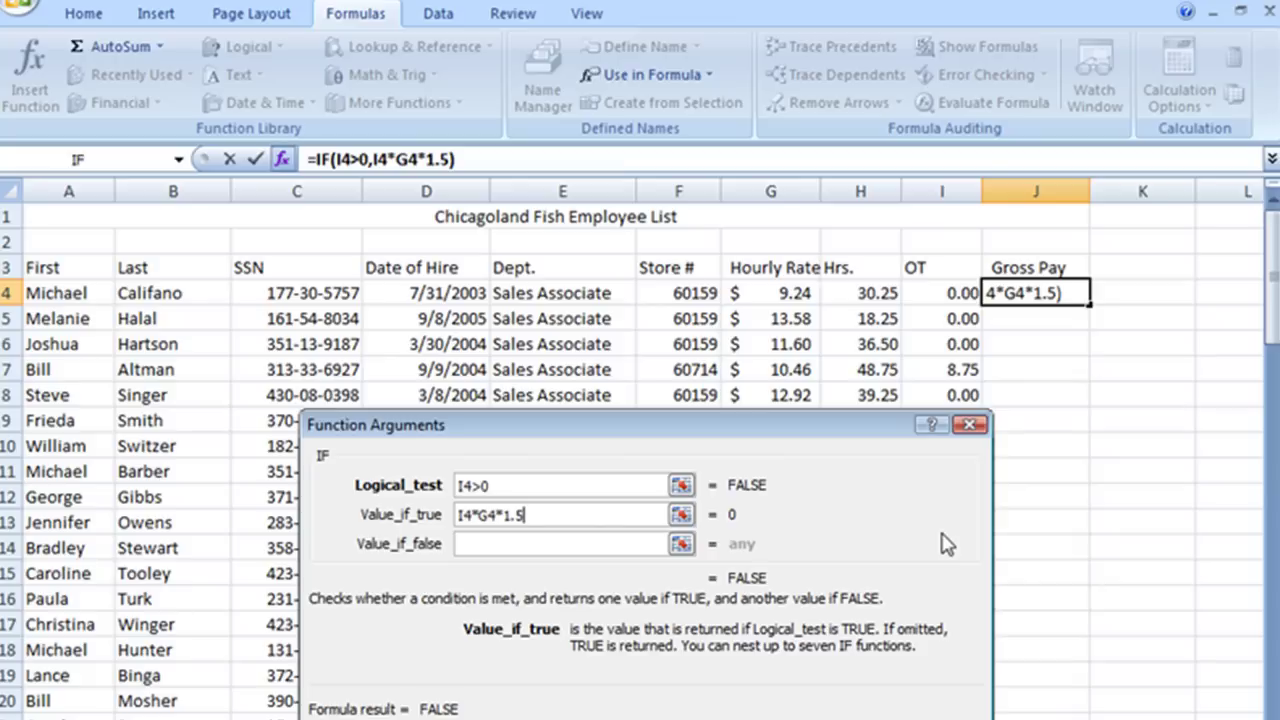
type("+")
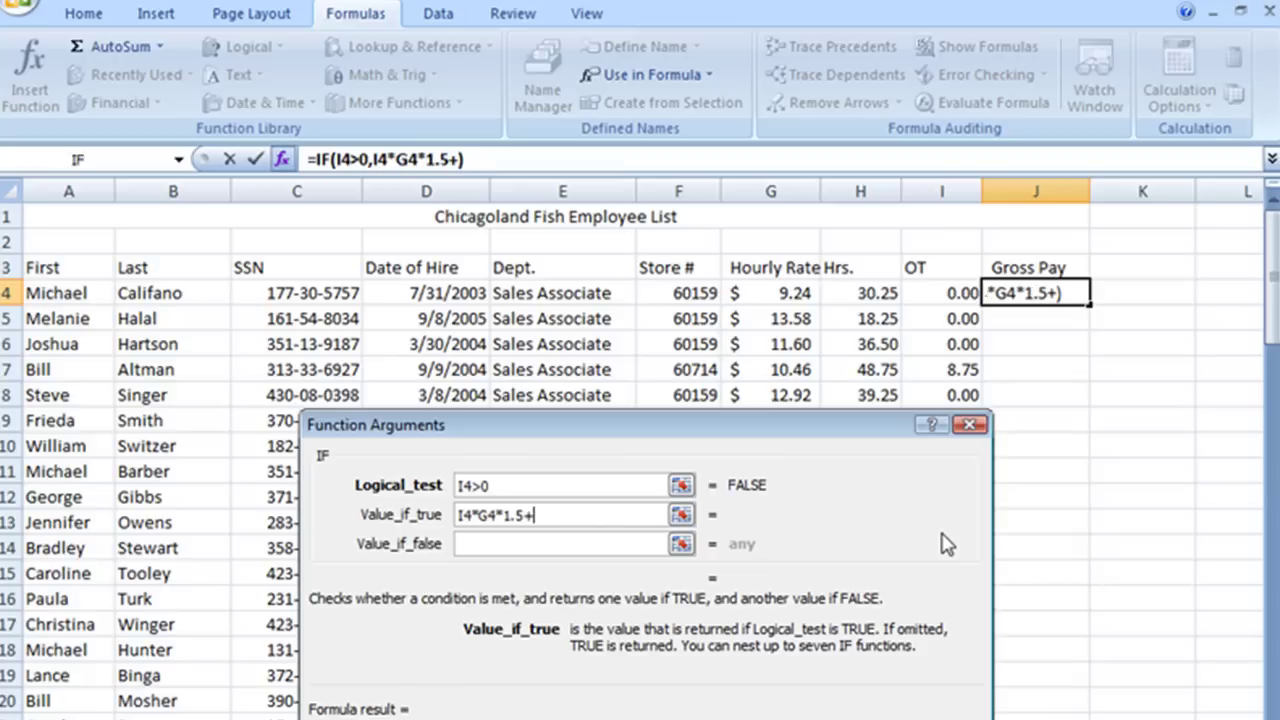
left_click(871, 300)
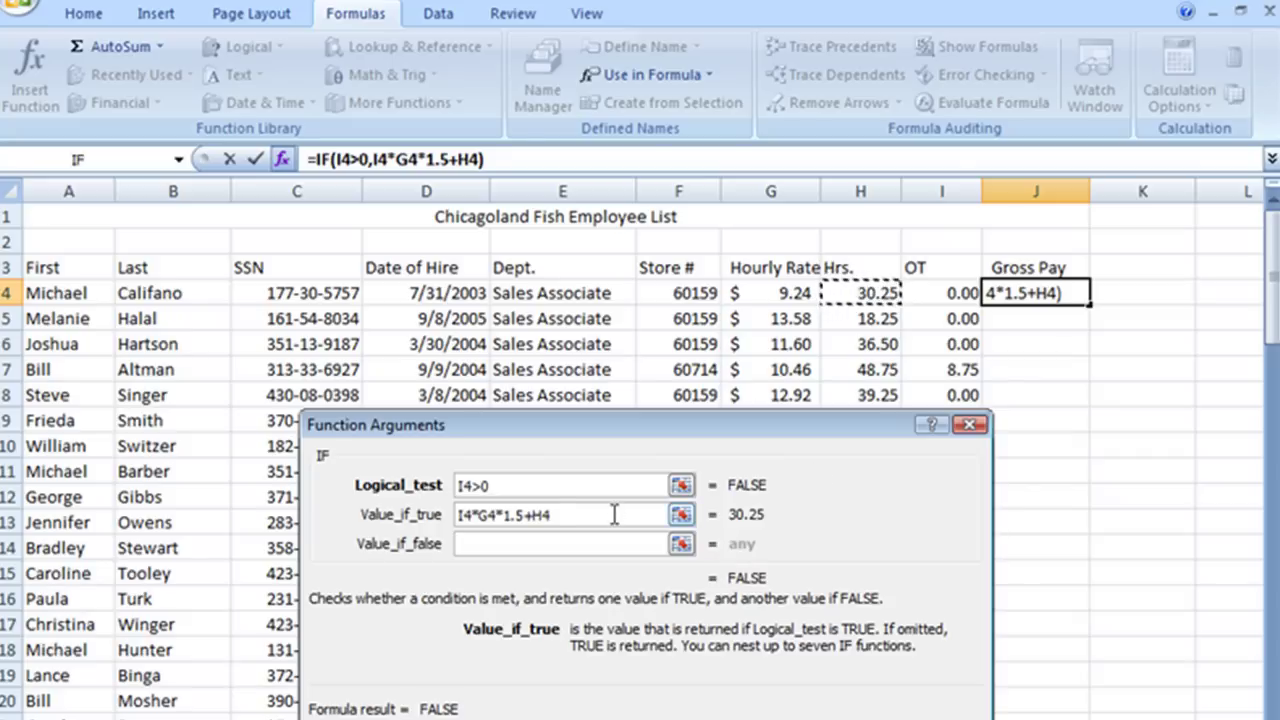
type("*")
left_click(776, 292)
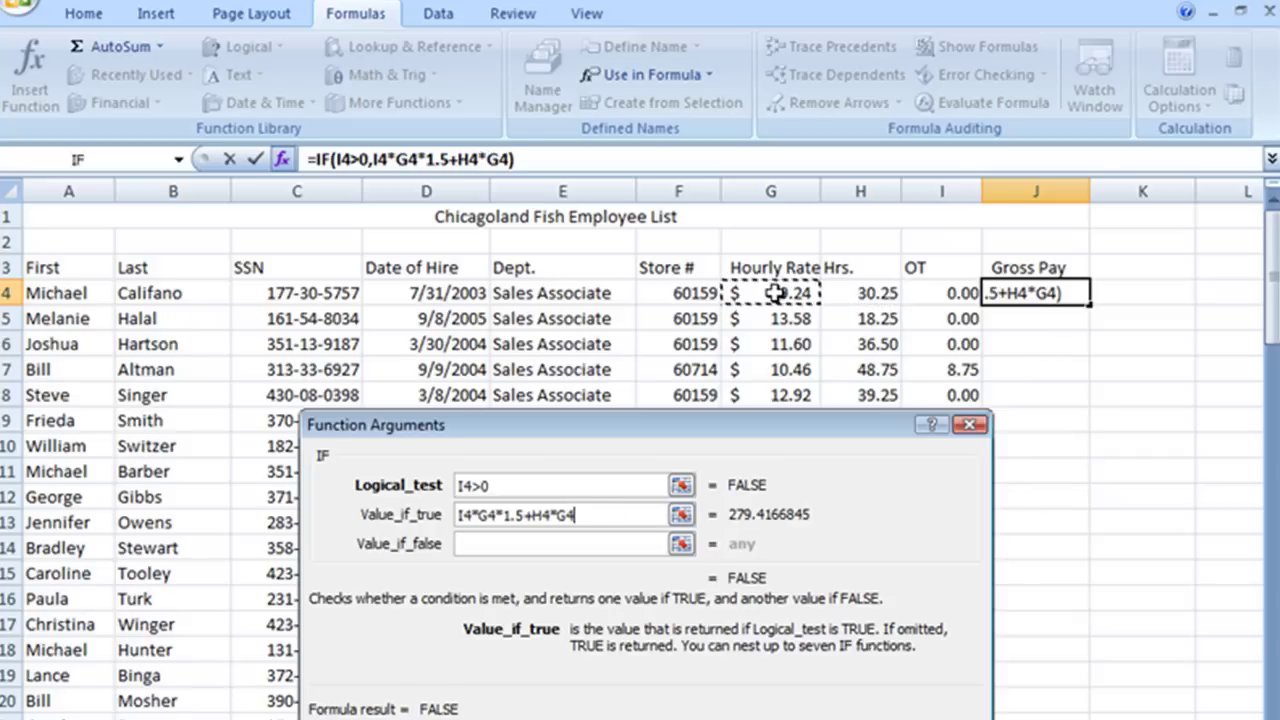
Set the value if false to H4*G4 and complete the Gross Pay IF function in J4.
left_click(597, 544)
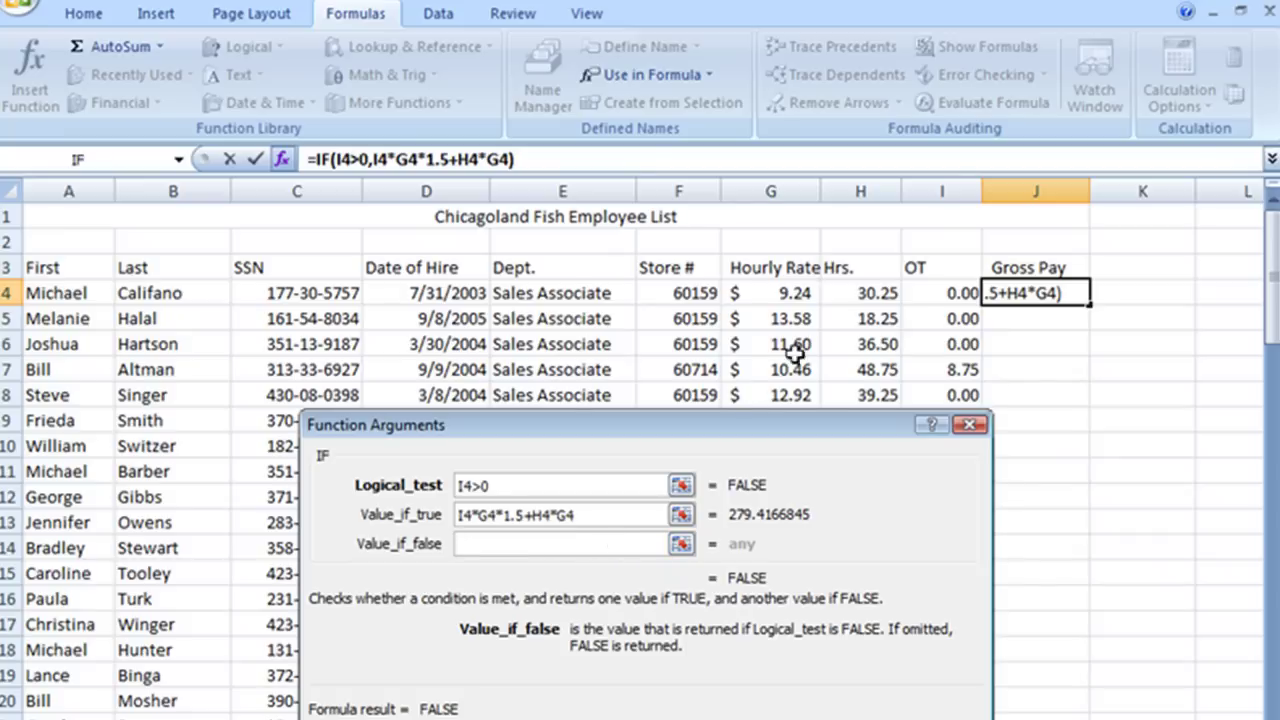
left_click(858, 292)
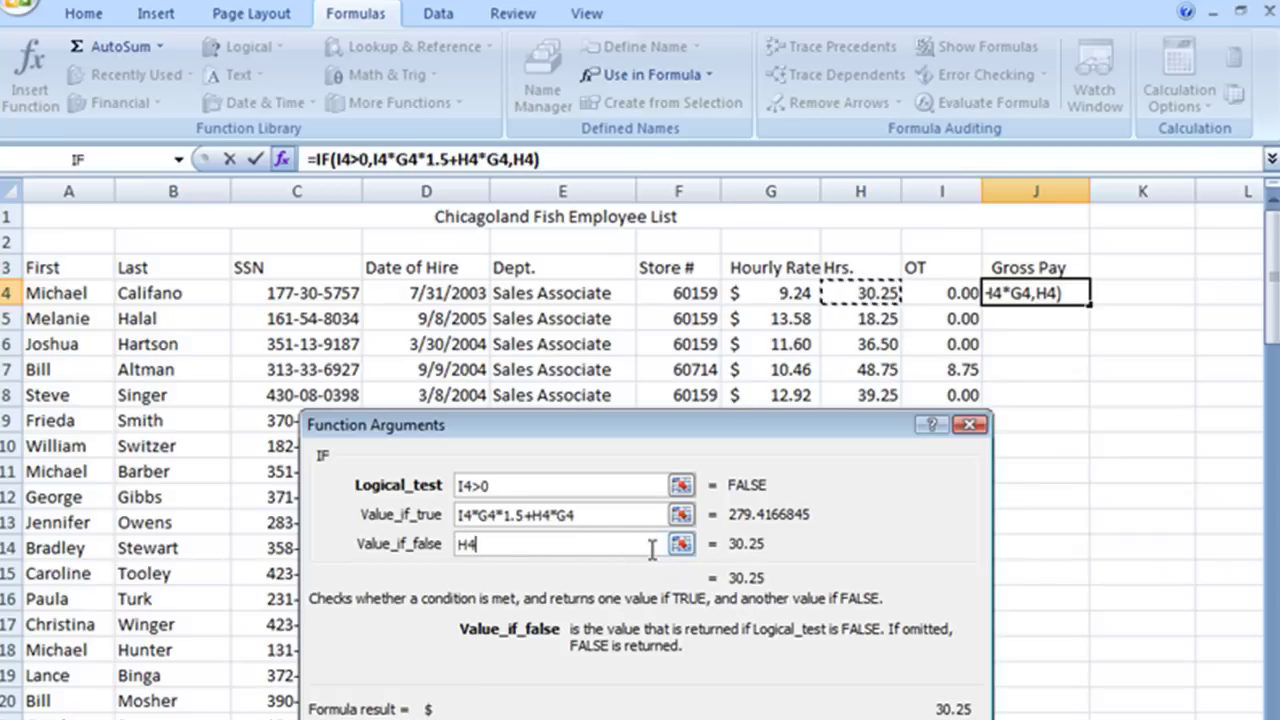
type("*")
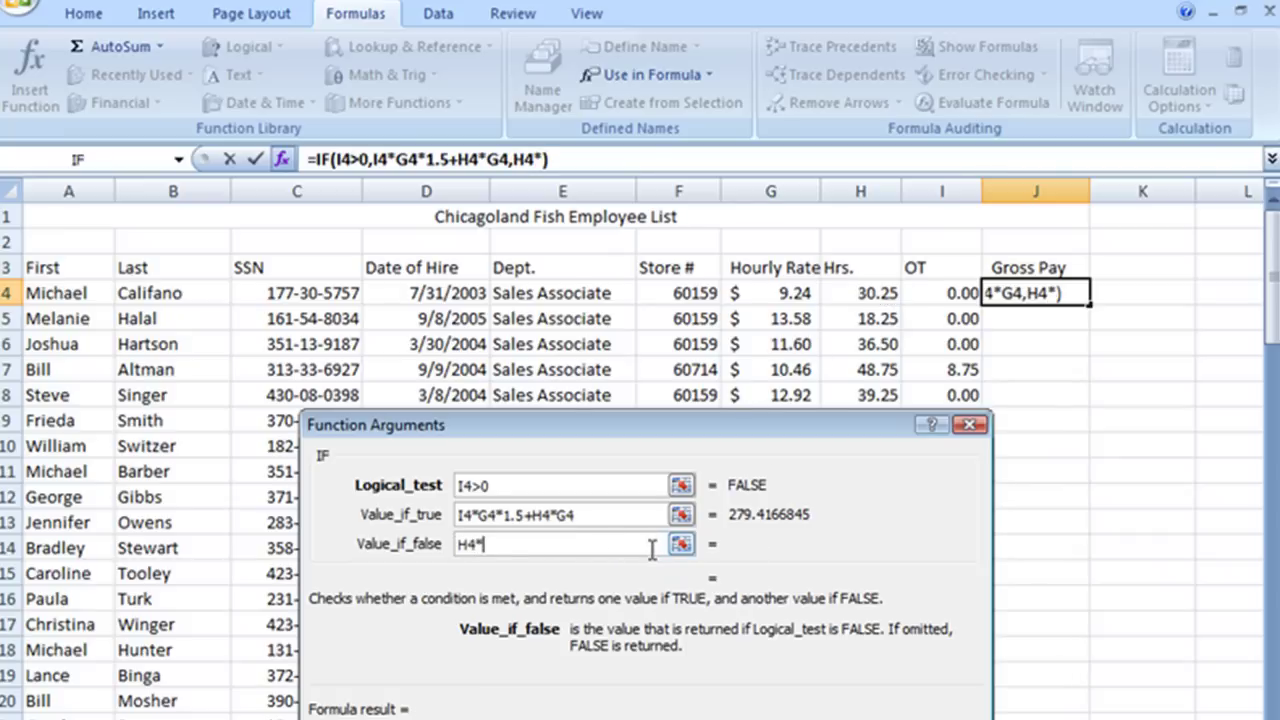
left_click(776, 293)
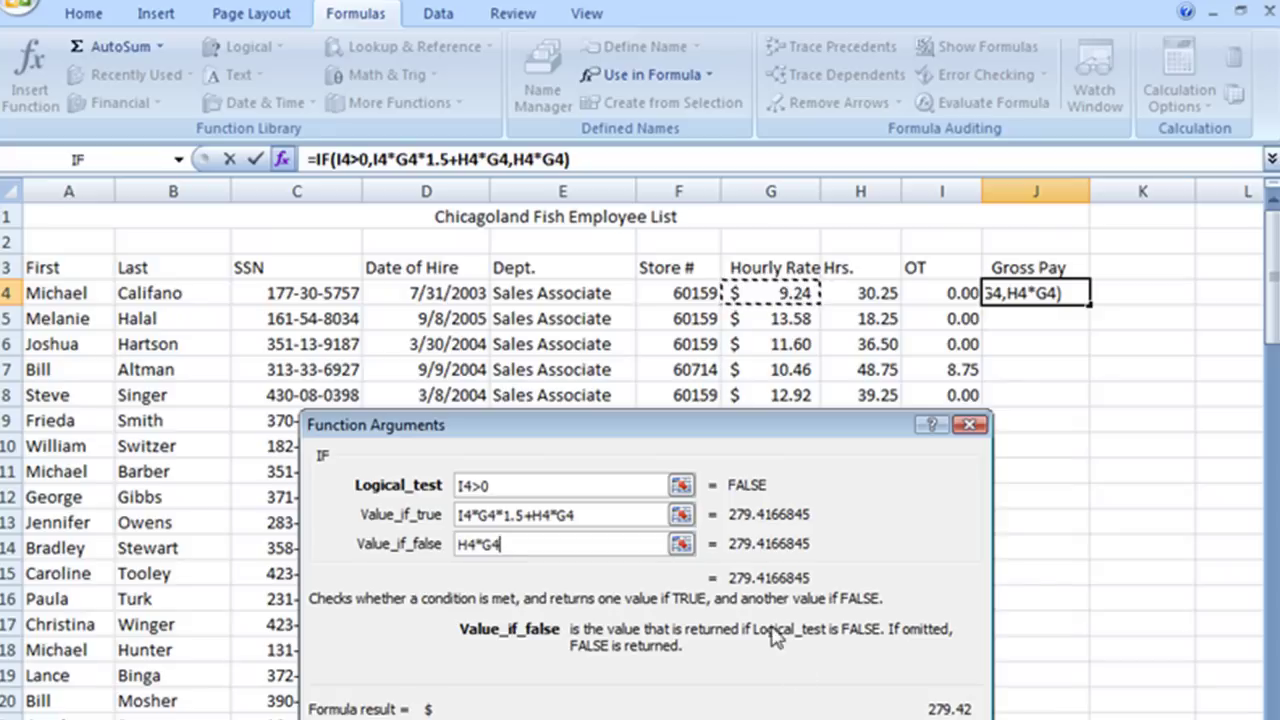
key("Return")
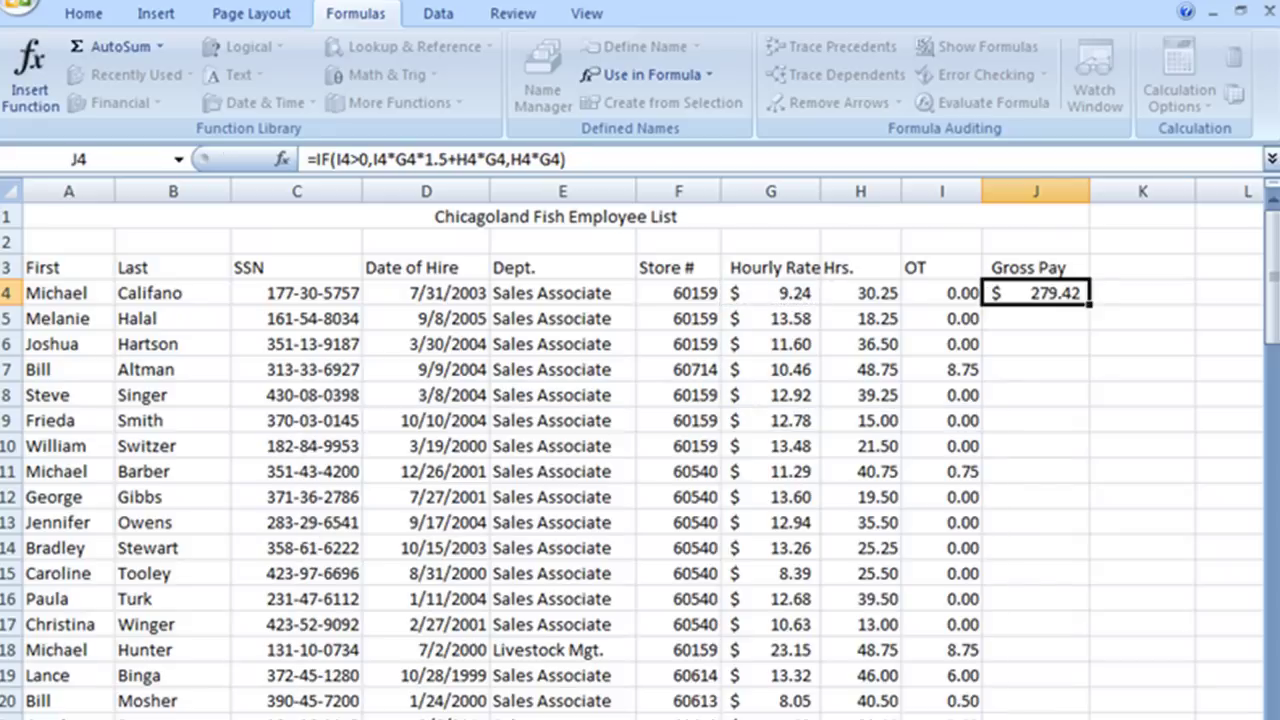
Copy the Gross Pay formula from J4 down the column for all employees and open the function arguments of J7 to examine them.
double_click(1091, 306)
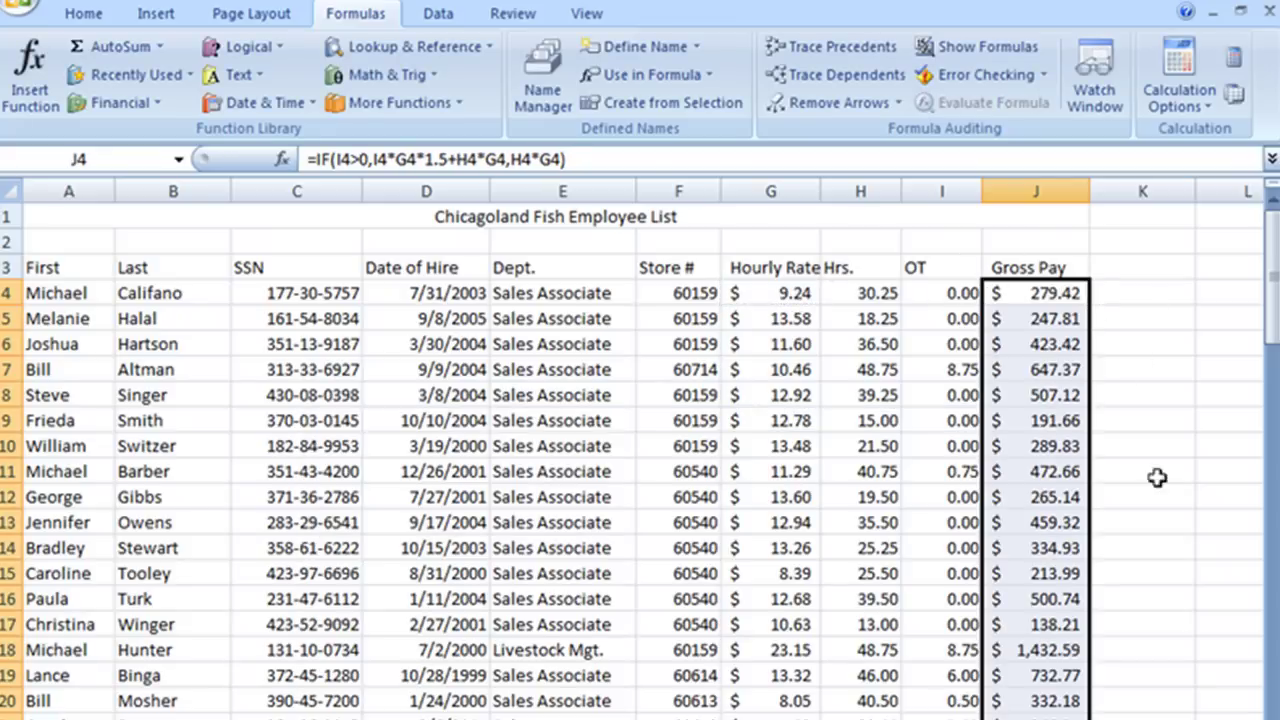
left_click(1058, 371)
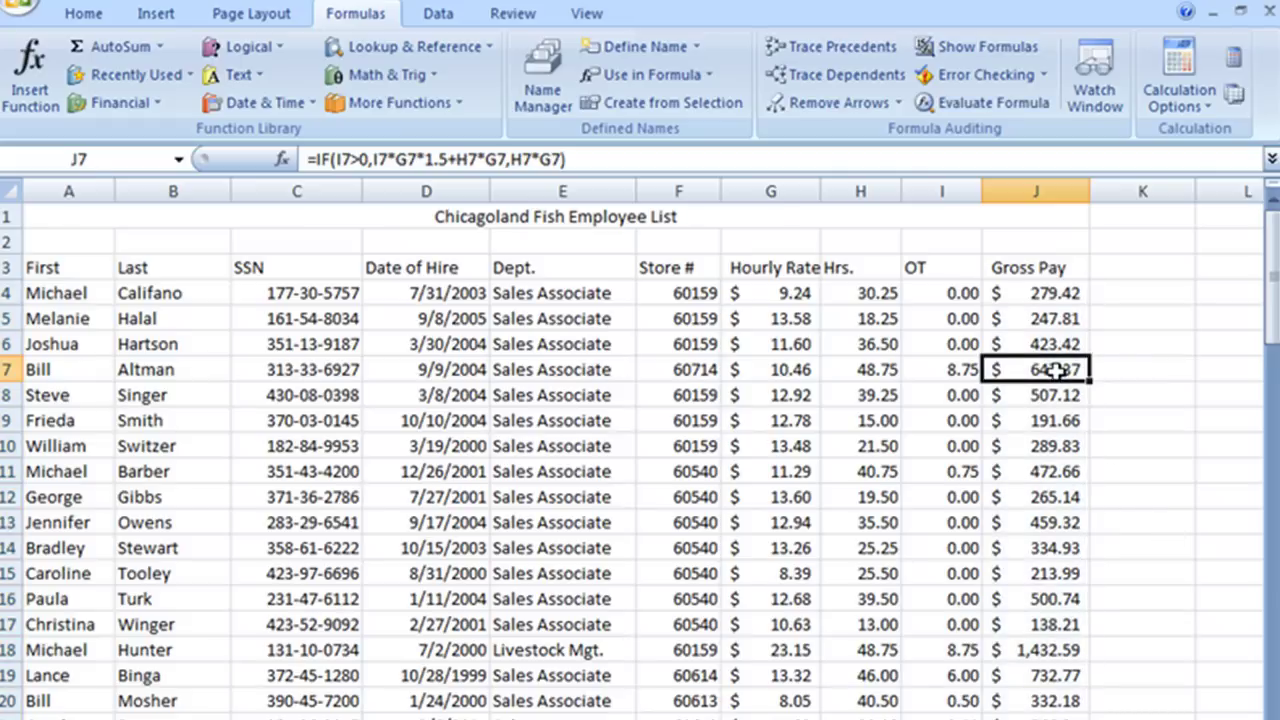
left_click(282, 161)
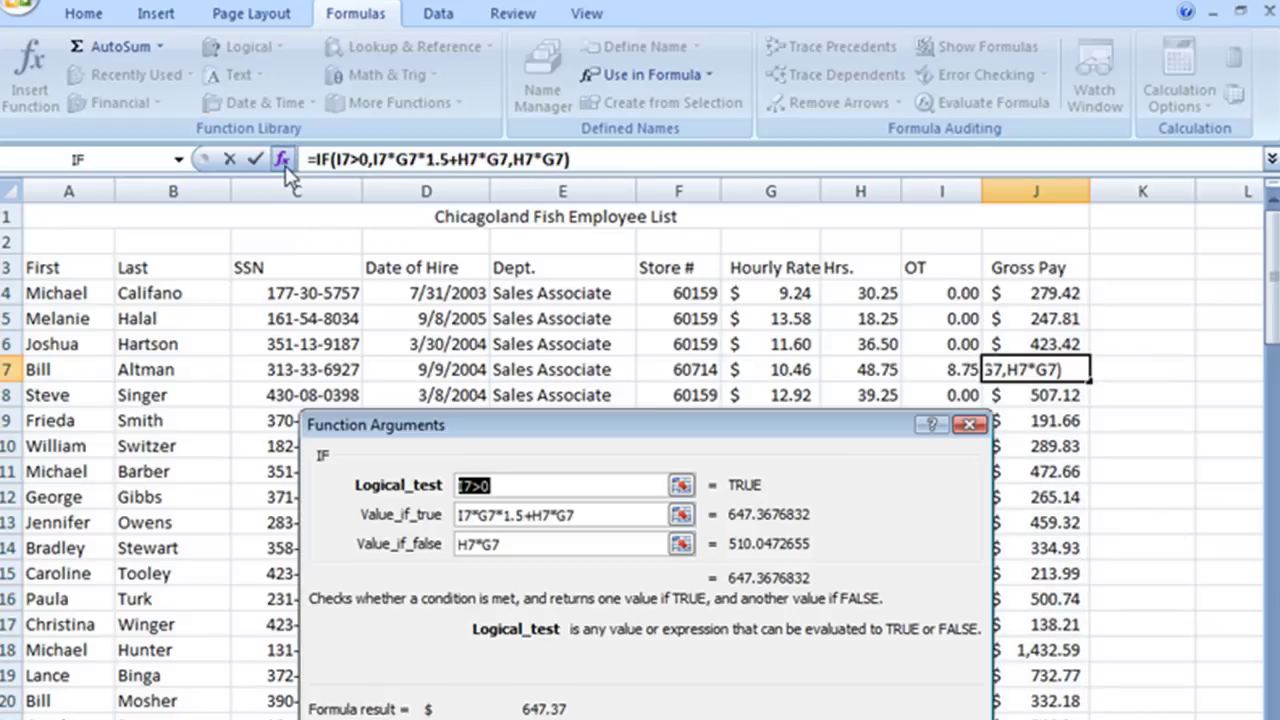